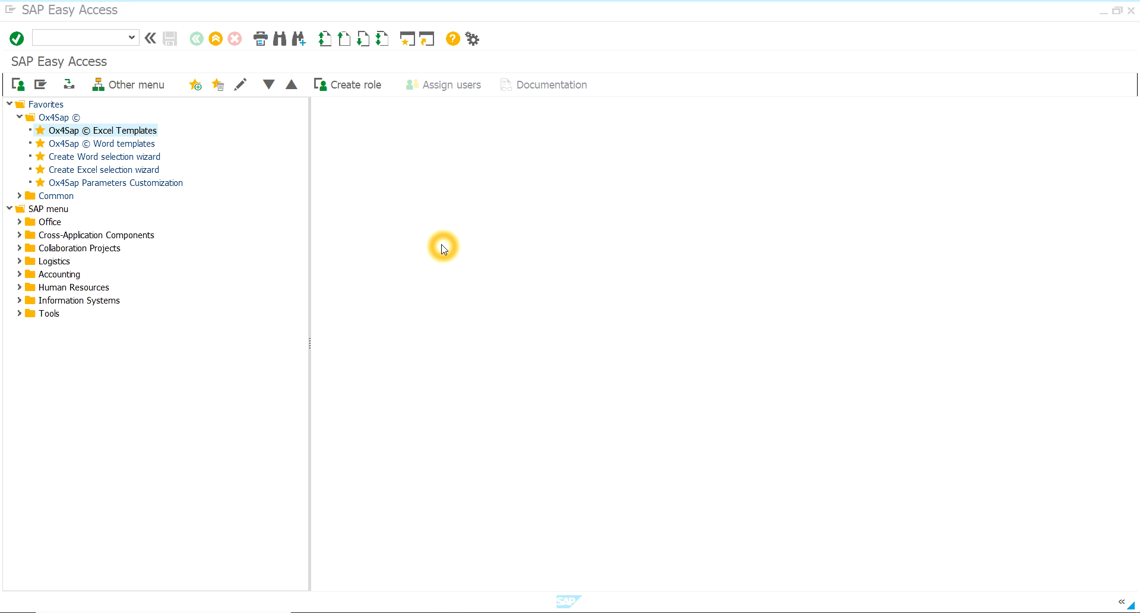
Open the Ox4Sap Excel templates screen and load template code CUSTB from the value-help list
double_click(125, 131)
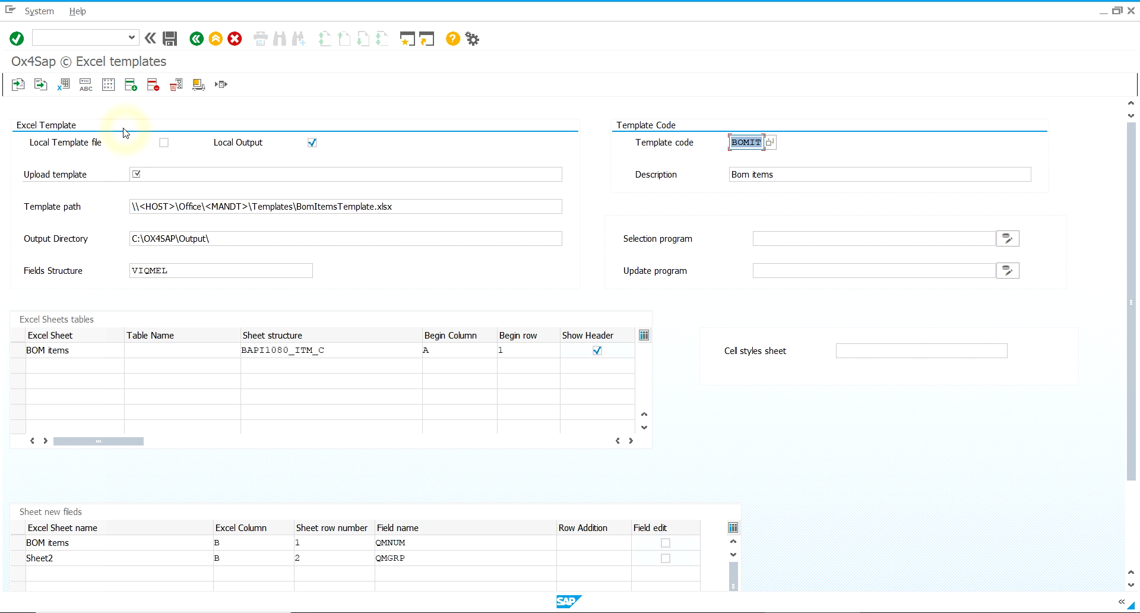
left_click(769, 143)
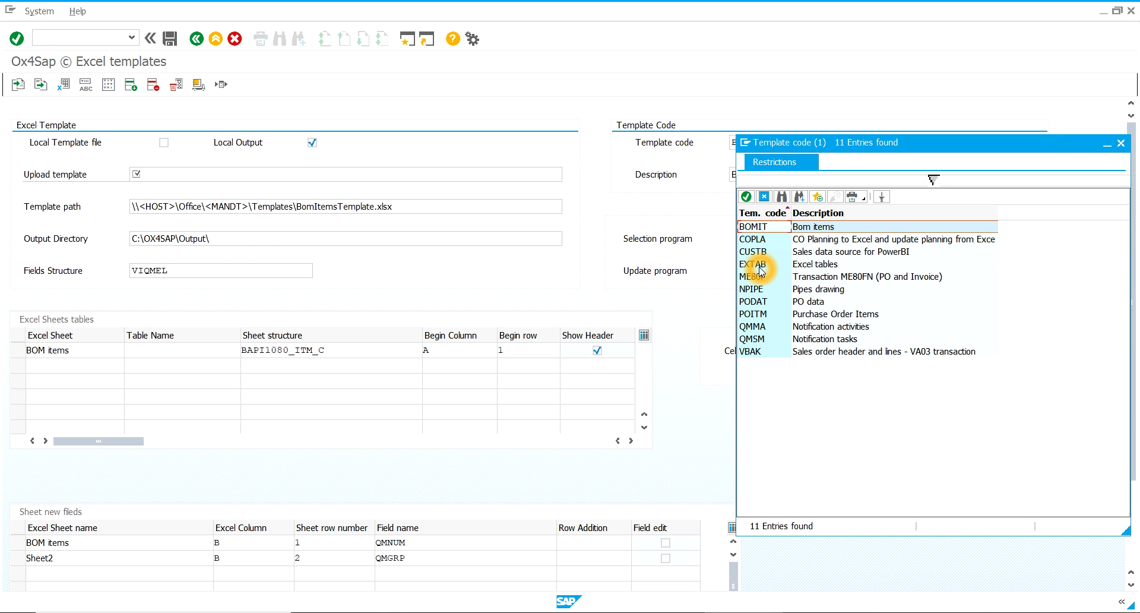
left_click(765, 277)
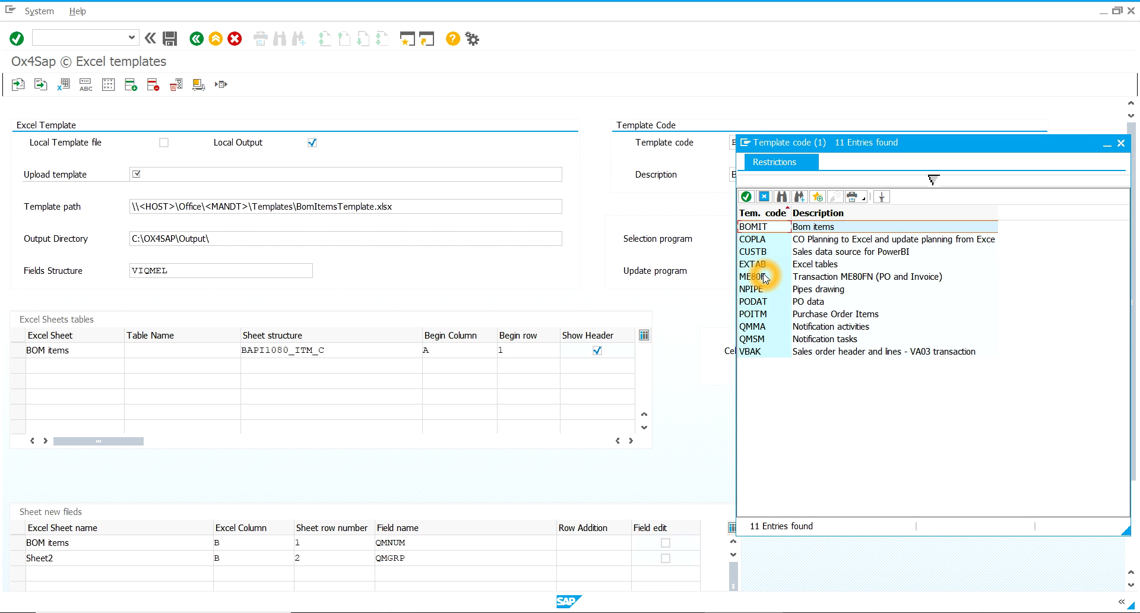
double_click(763, 251)
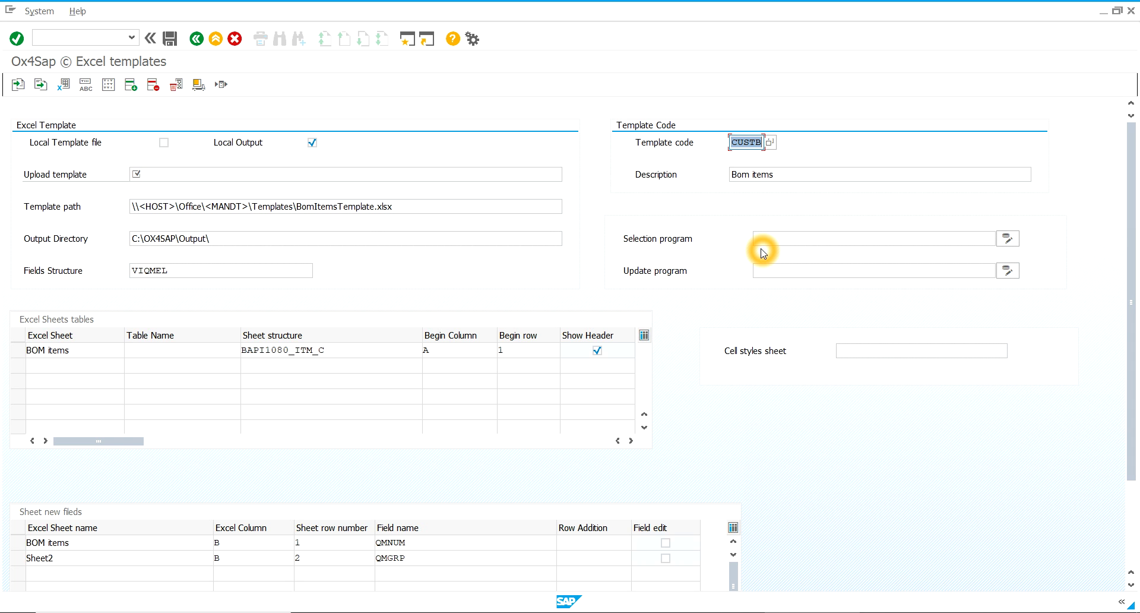
key("Return")
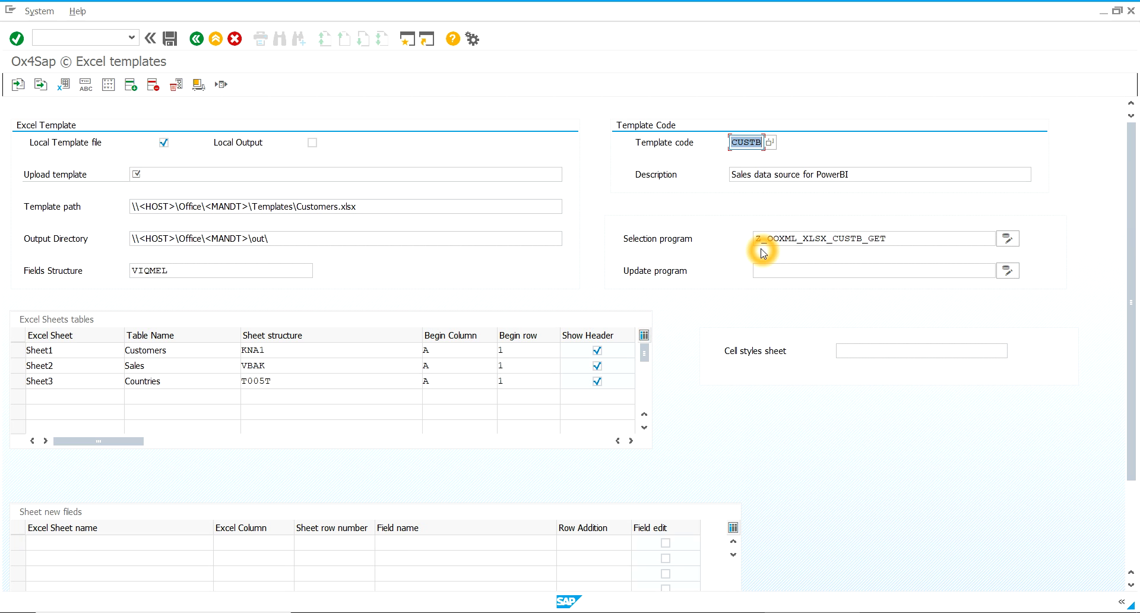
left_click(101, 360)
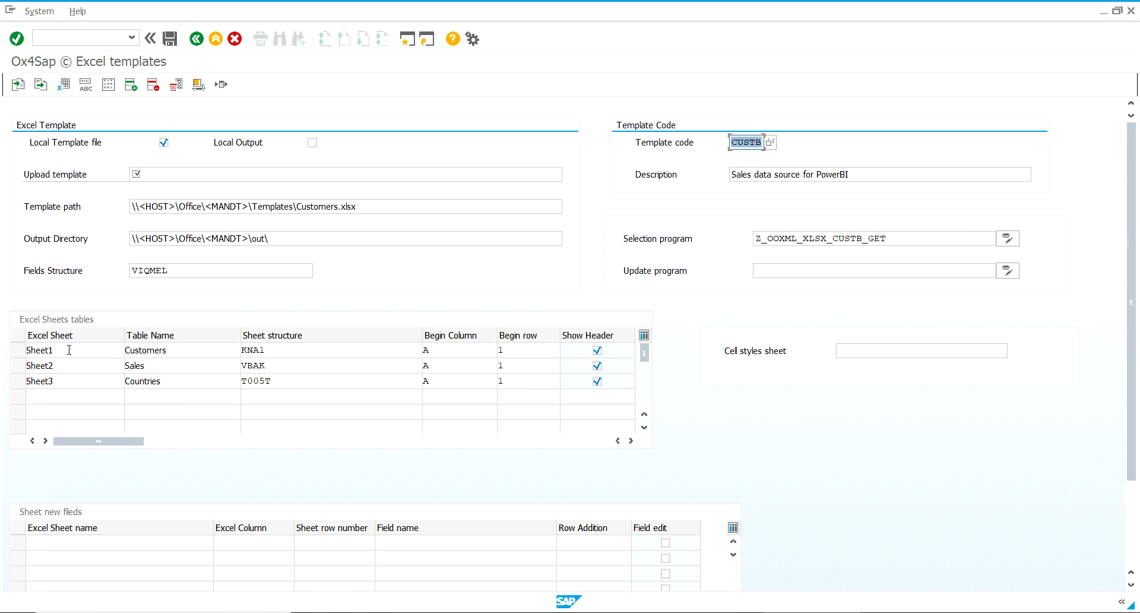
left_click(45, 352)
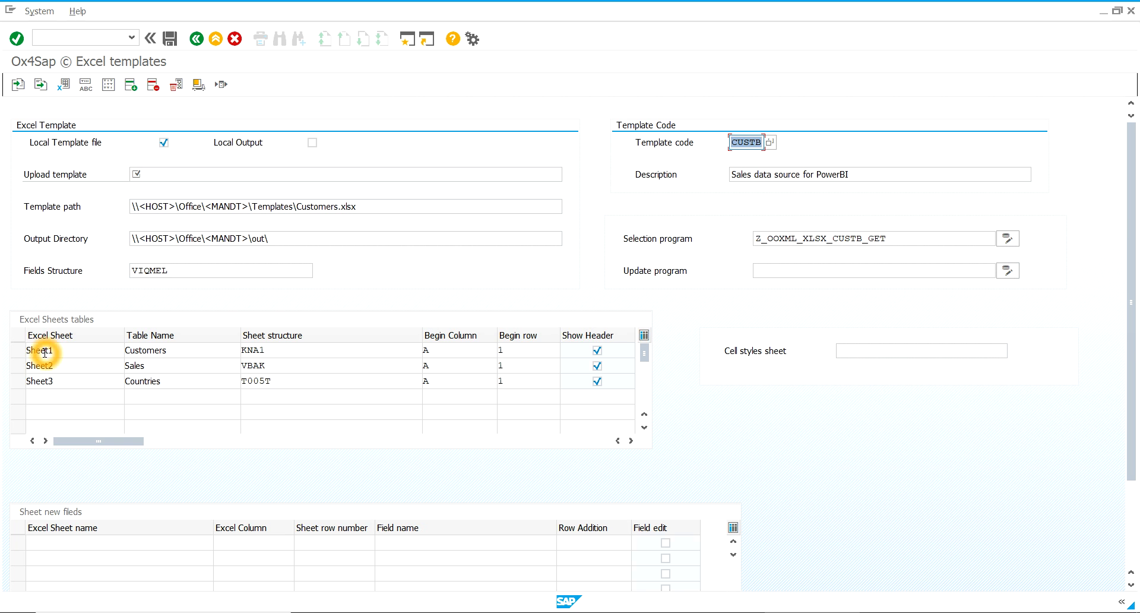
left_click(45, 394)
left_click(54, 381)
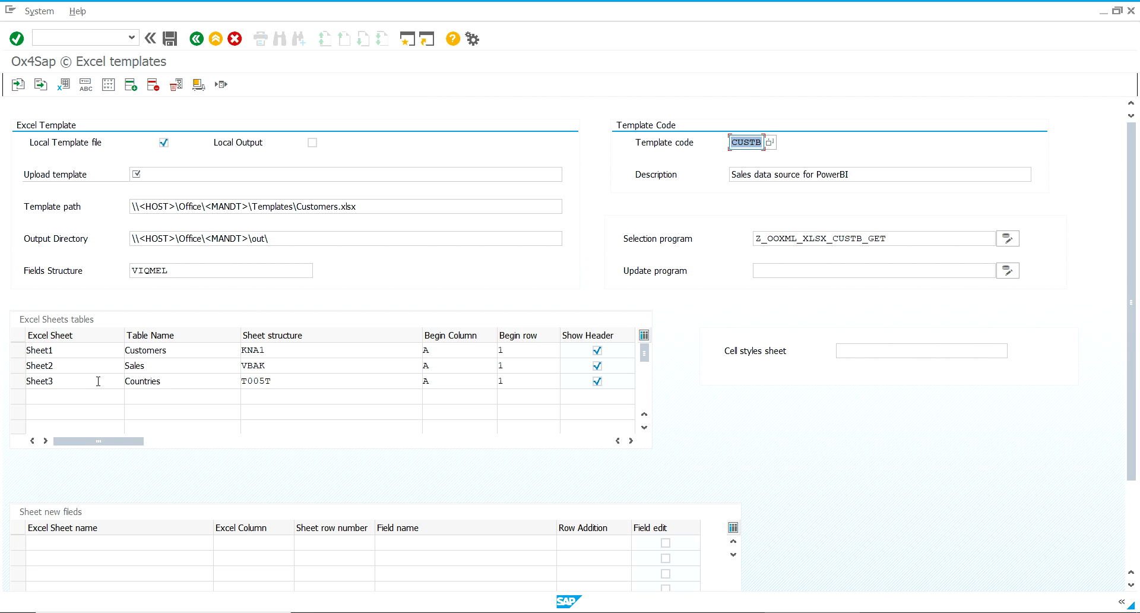
left_click(147, 349)
left_click(77, 349)
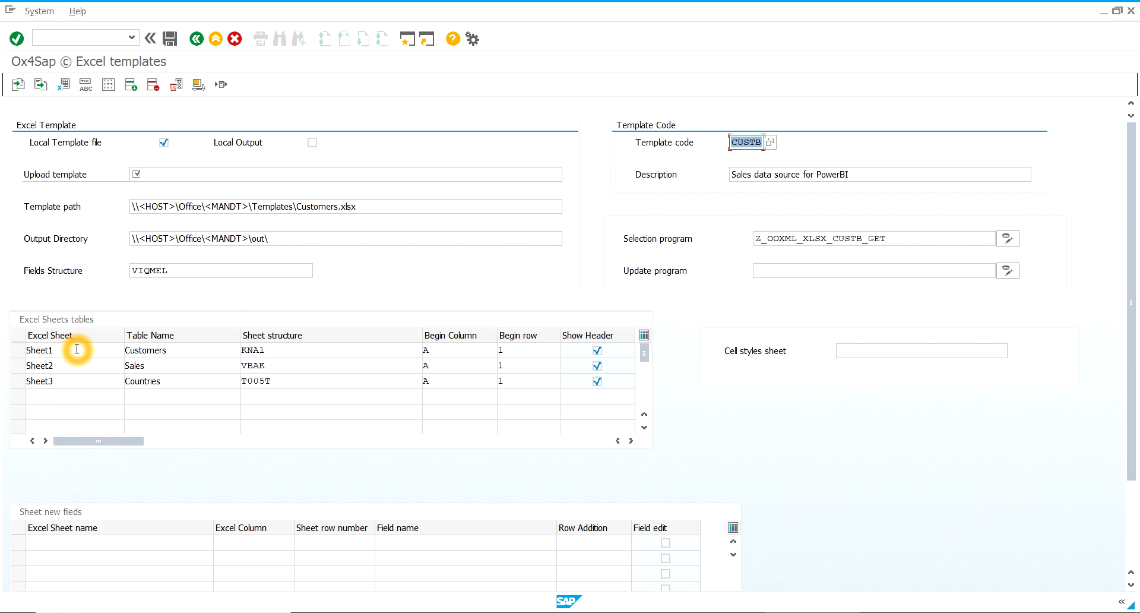
left_click(273, 356)
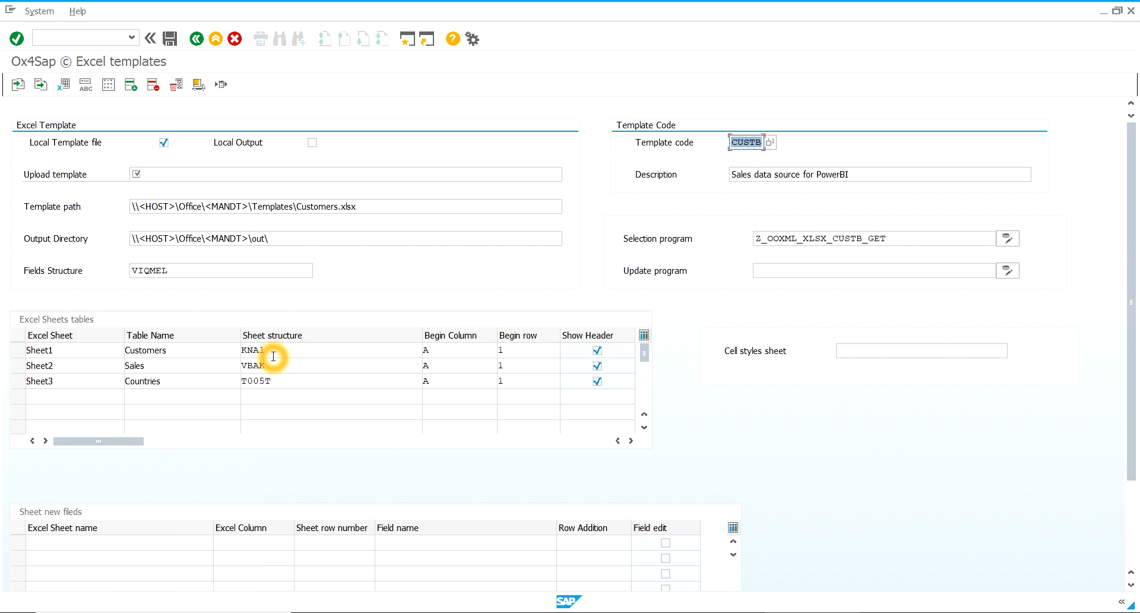
left_click(155, 350)
left_click(196, 350)
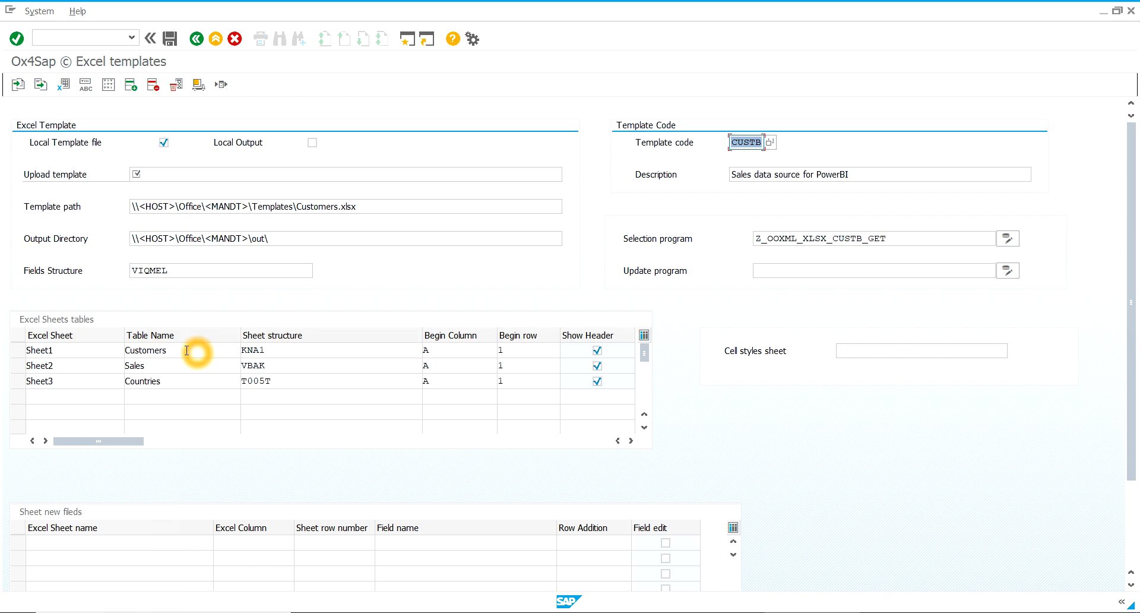
left_click(139, 348)
left_click(153, 360)
left_click(133, 369)
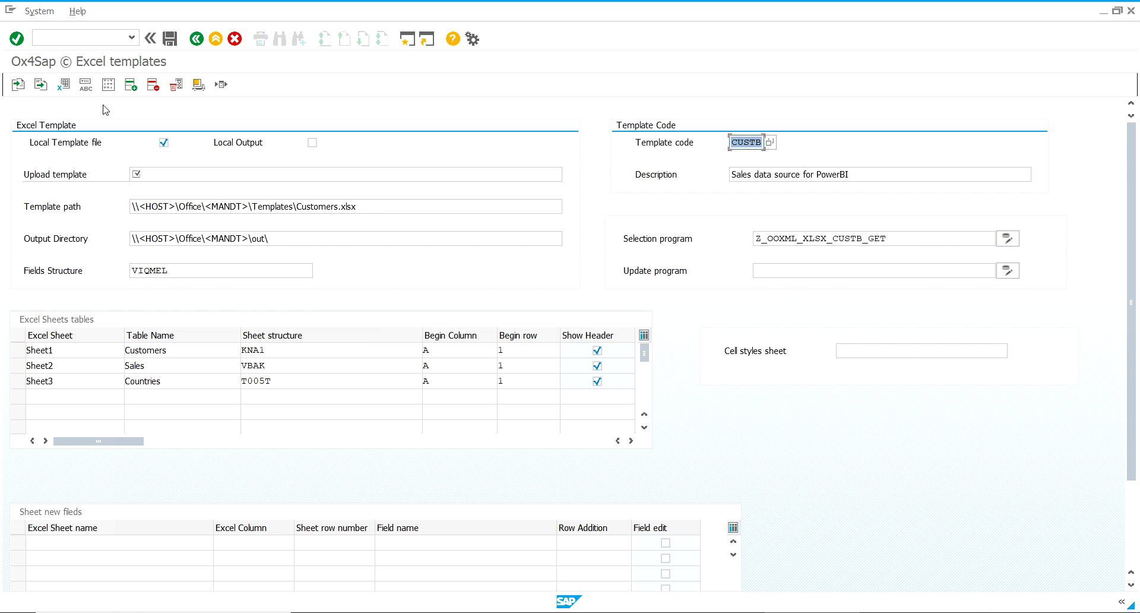
left_click(73, 91)
left_click(87, 87)
Open the Customers.xlsx template in Excel and confirm Sheet1 holds the Customers table
left_click(63, 86)
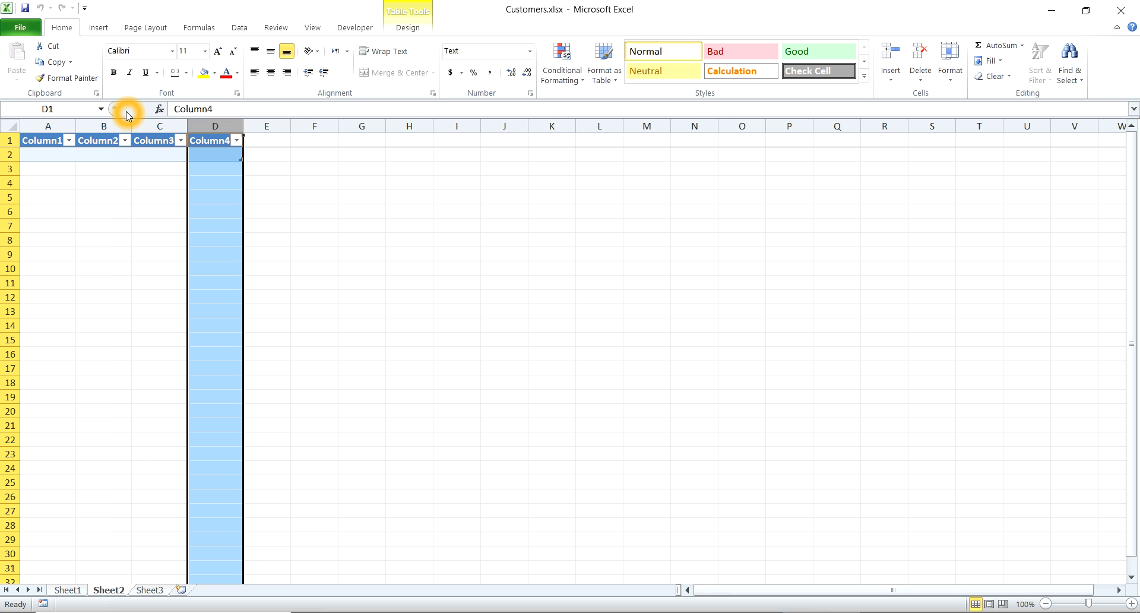
left_click(69, 590)
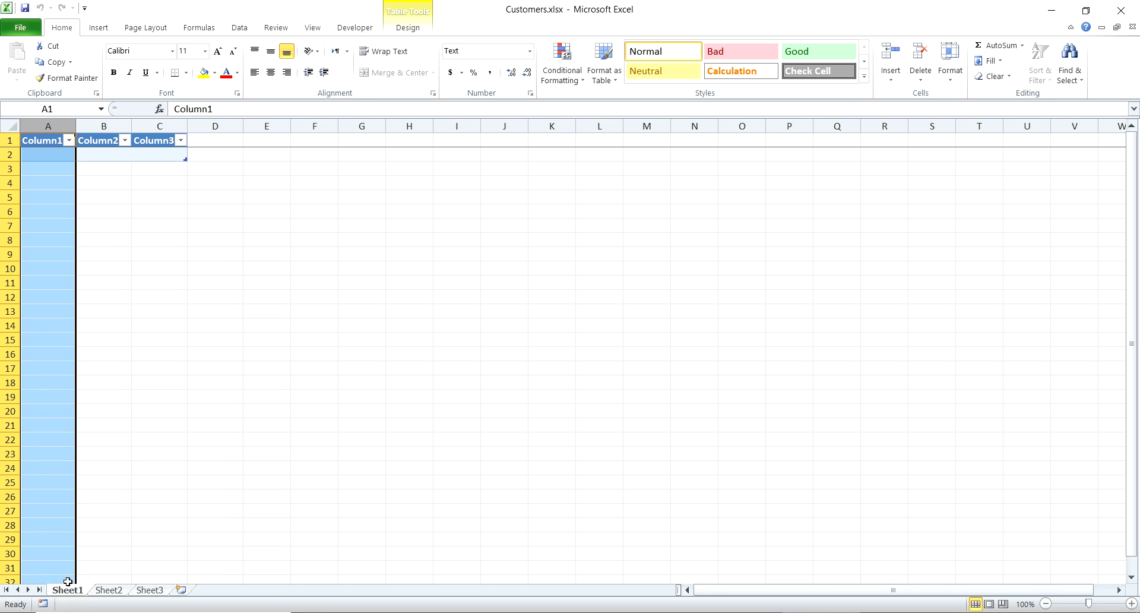
left_click(110, 158)
left_click(95, 154)
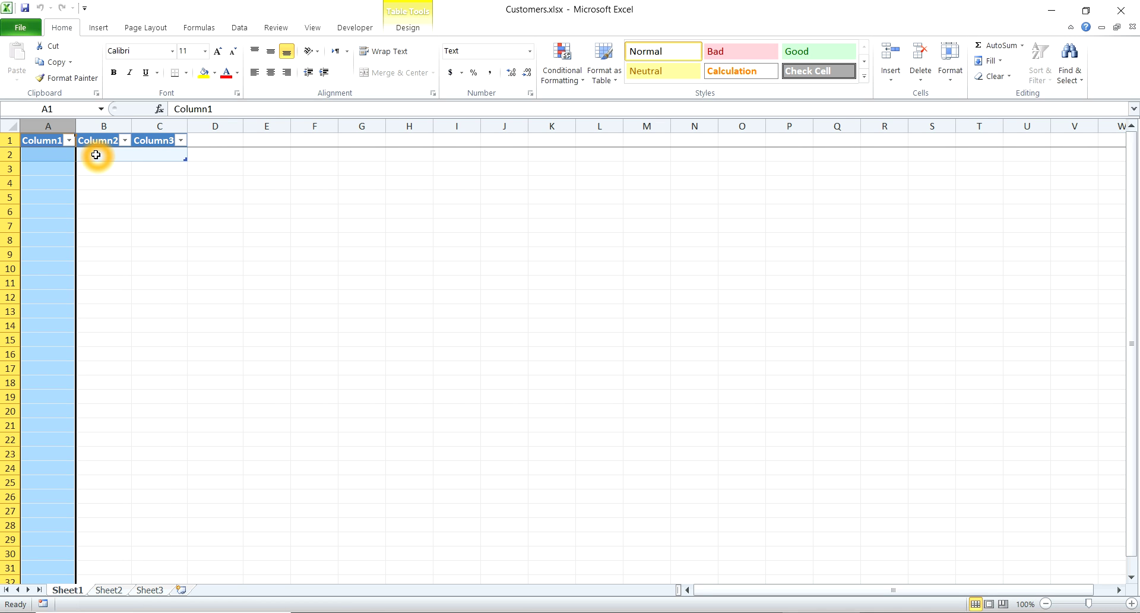
left_click(102, 150)
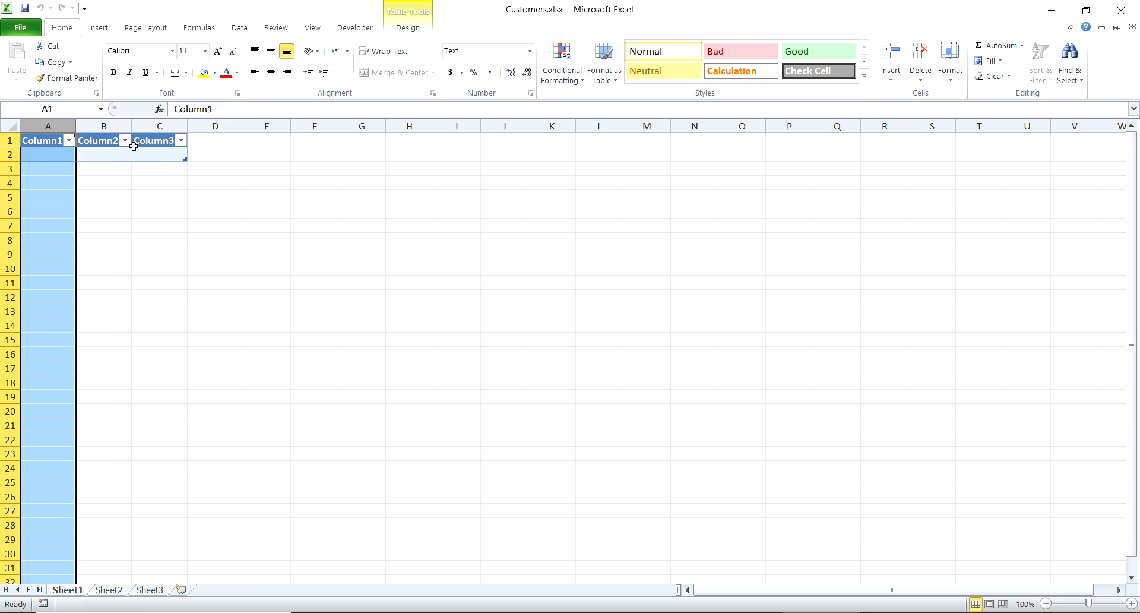
left_click(156, 152)
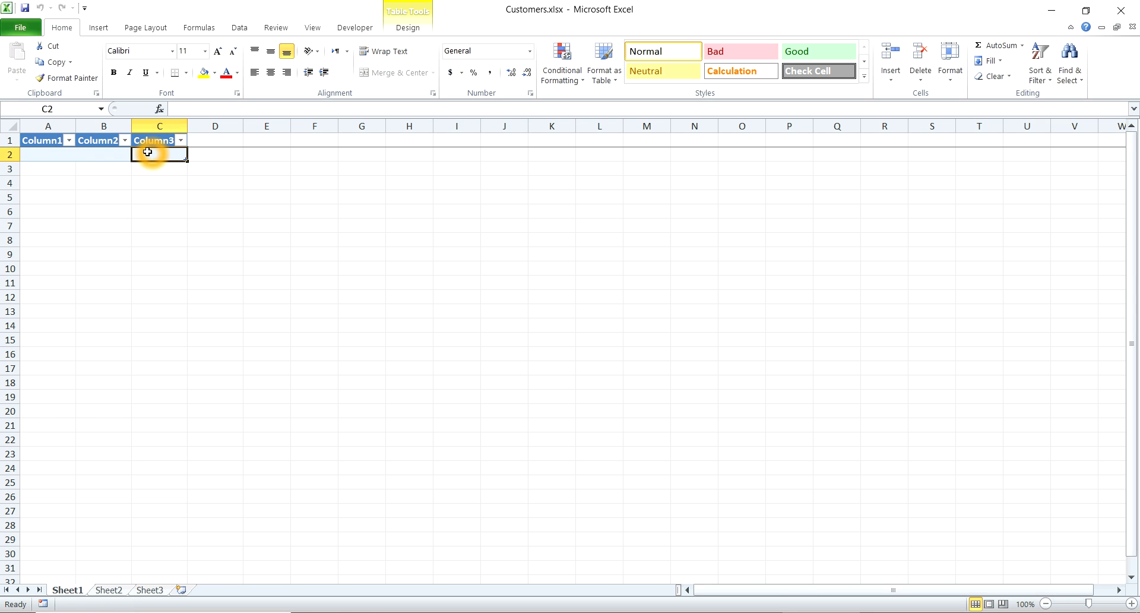
left_click(58, 153)
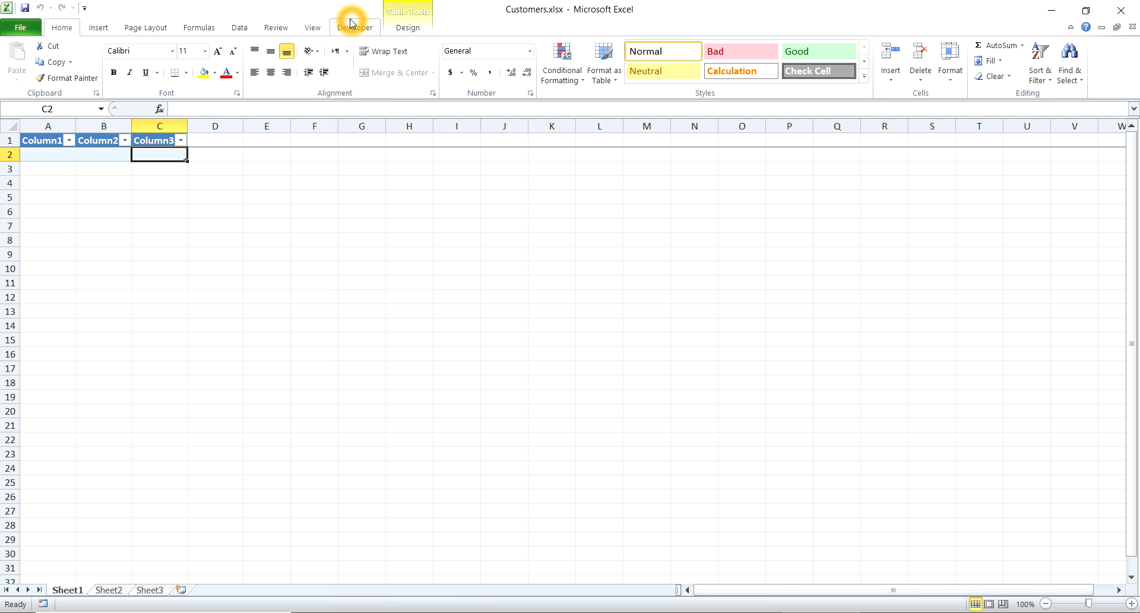
left_click(401, 28)
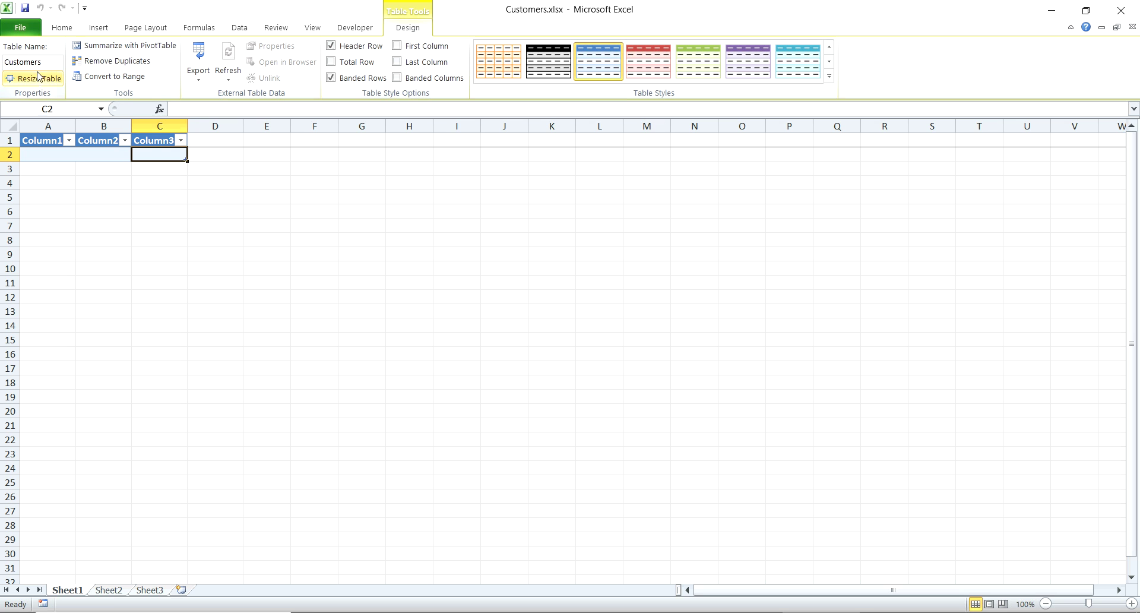
Confirm the Sales table on Sheet2 and the Countries table on Sheet3
left_click(110, 590)
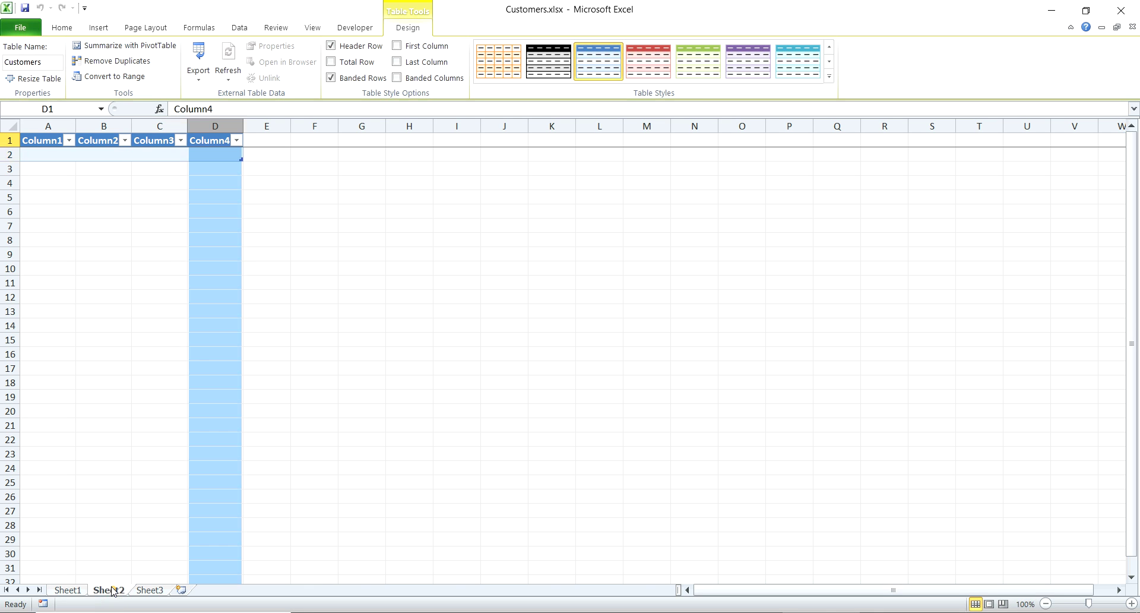
left_click(162, 141)
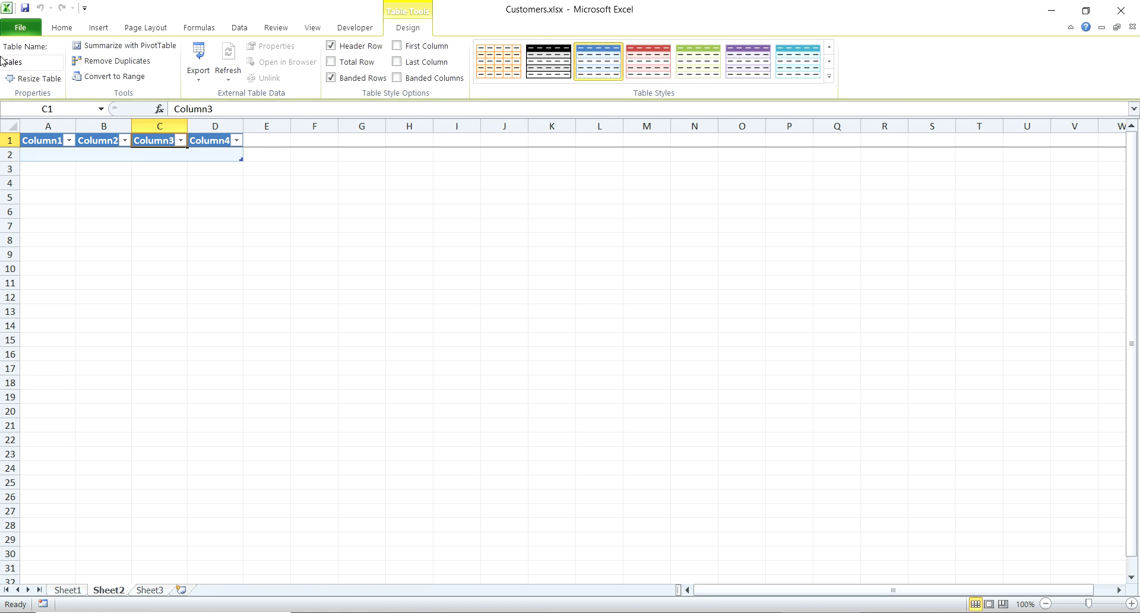
left_click(37, 67)
left_click(149, 589)
left_click(91, 142)
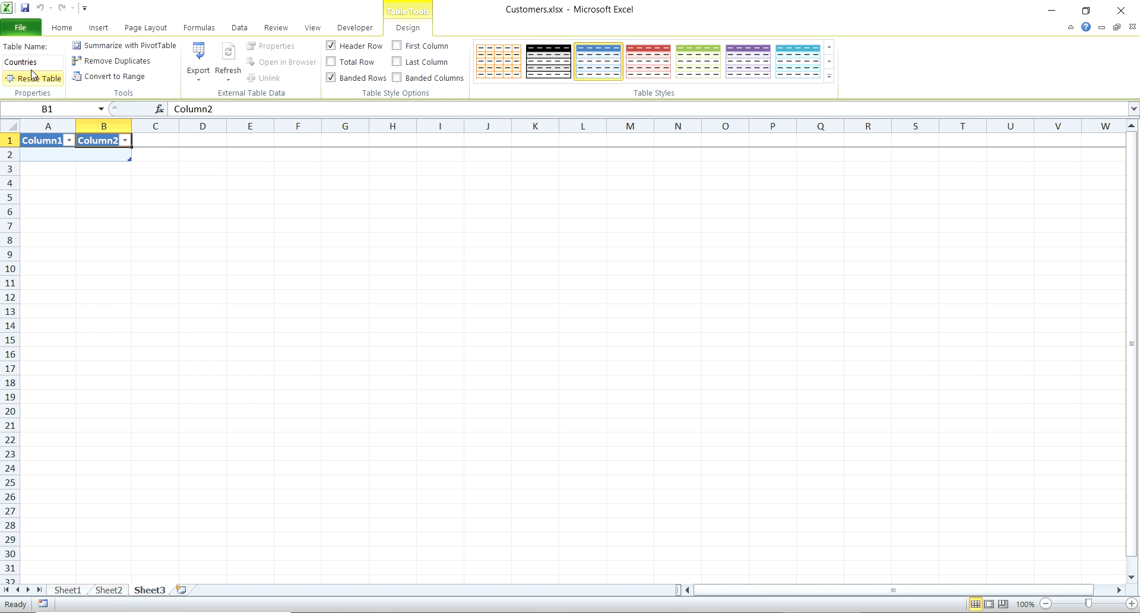
Close Excel and point CUSTB's Upload template to Customers.xlsx in the Documents library
left_click(1121, 10)
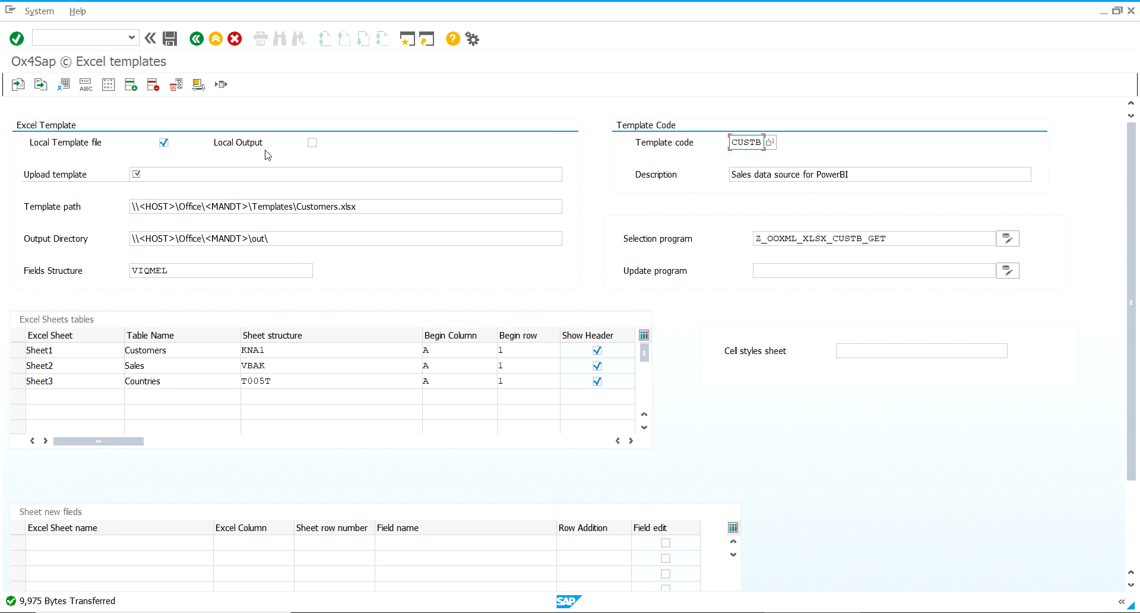
left_click(239, 166)
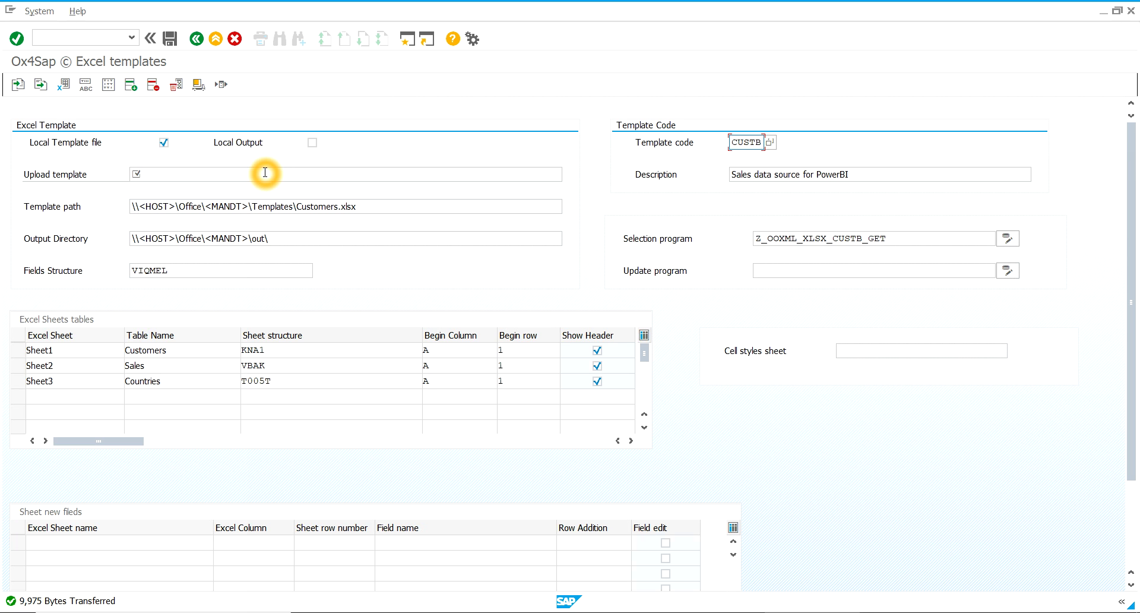
left_click(265, 173)
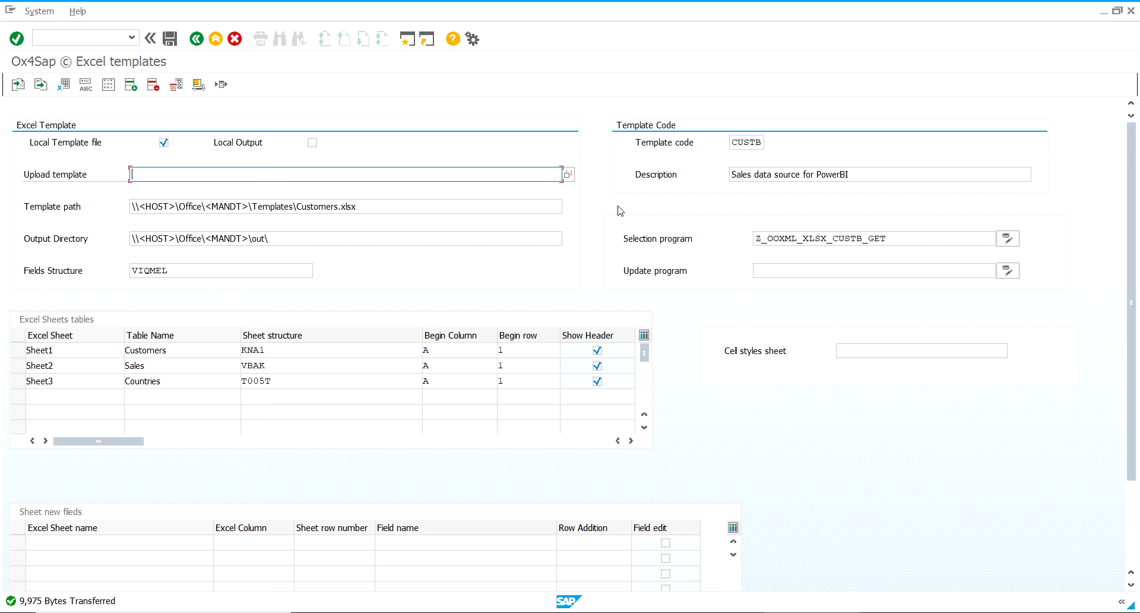
left_click(567, 174)
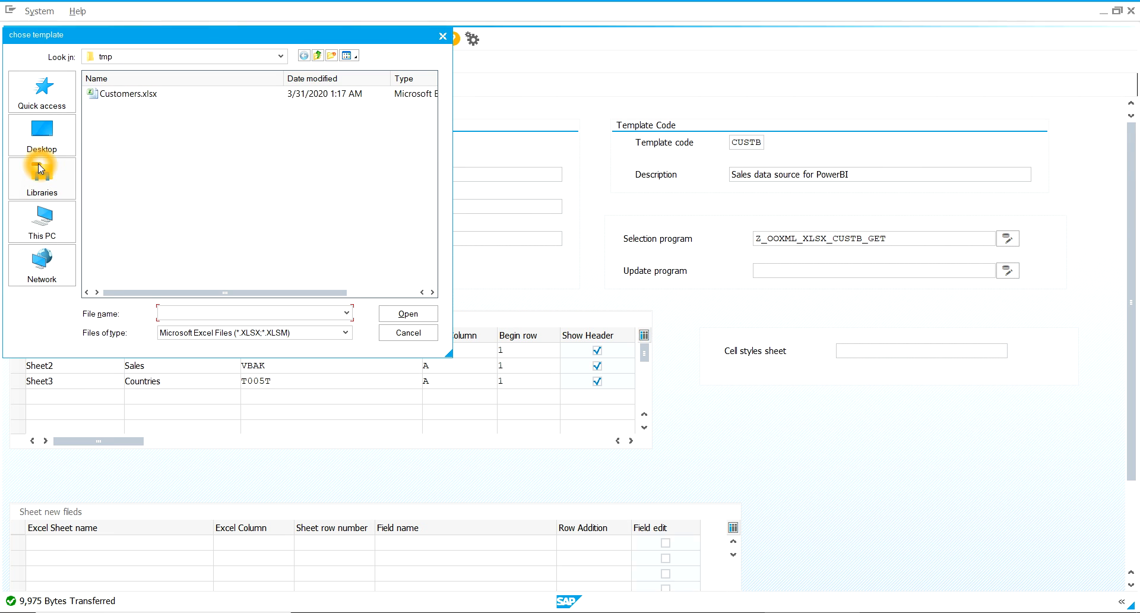
left_click(47, 188)
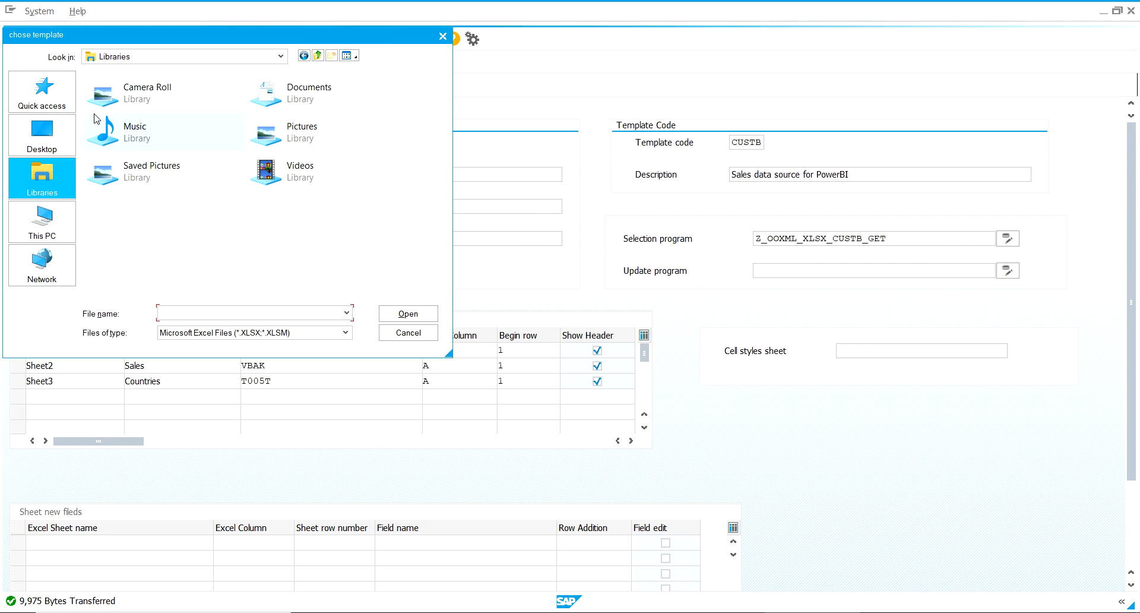
double_click(327, 107)
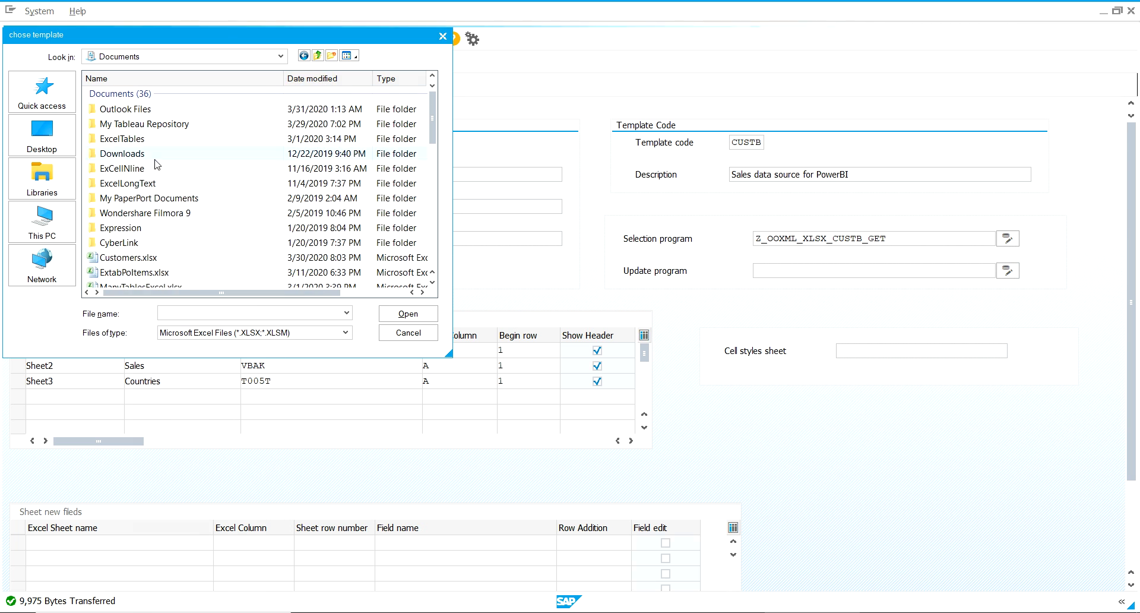
double_click(136, 257)
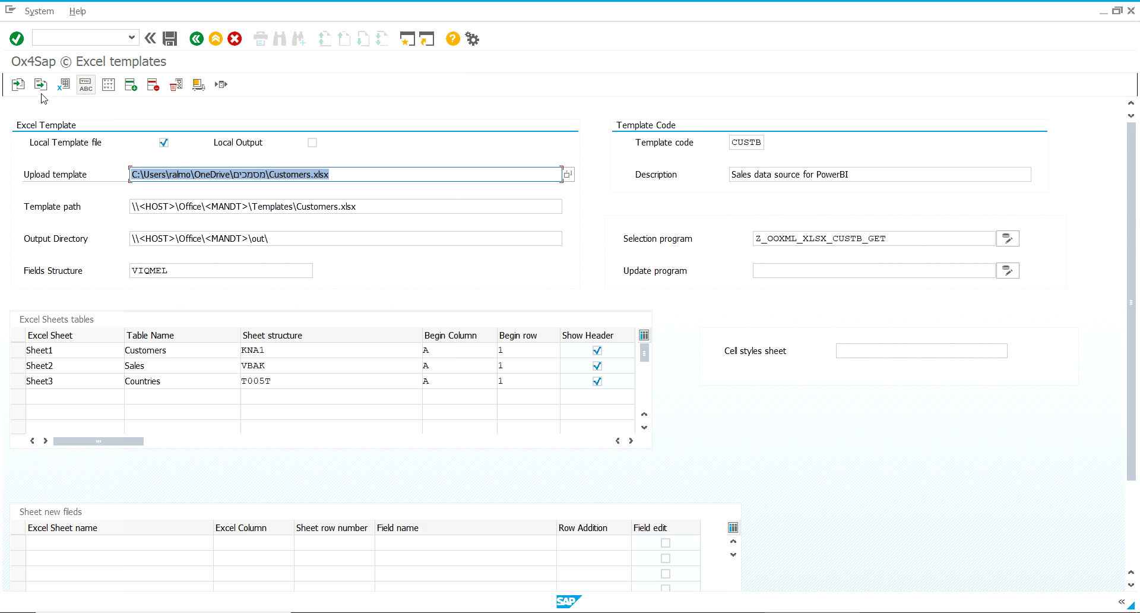
Import the Customers.xlsx template into CUSTB, allowing SAP GUI access to the file
left_click(152, 124)
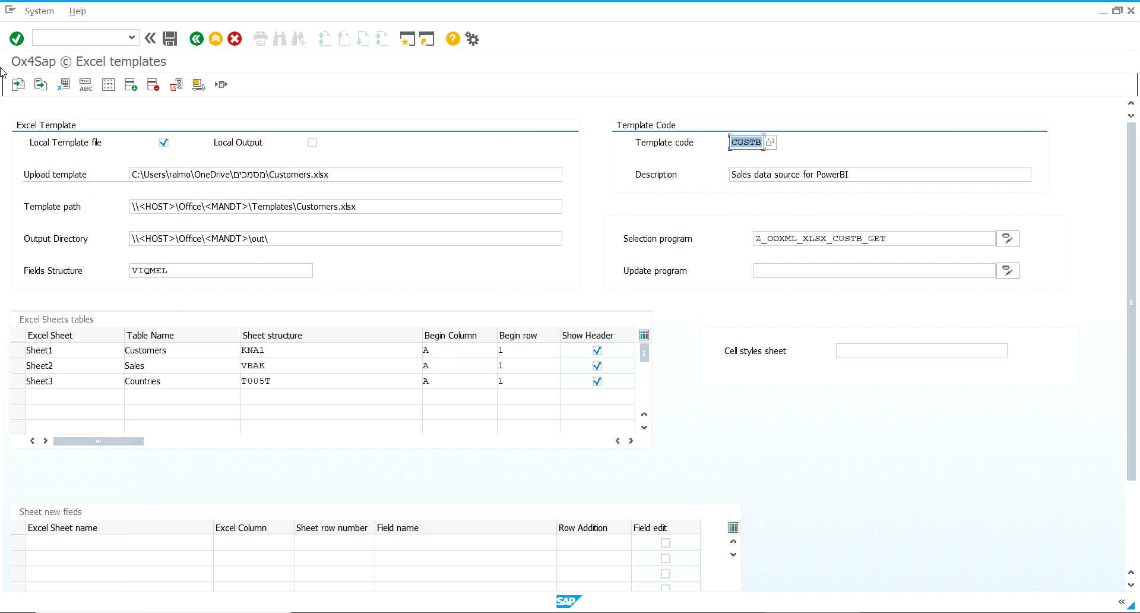
left_click(20, 86)
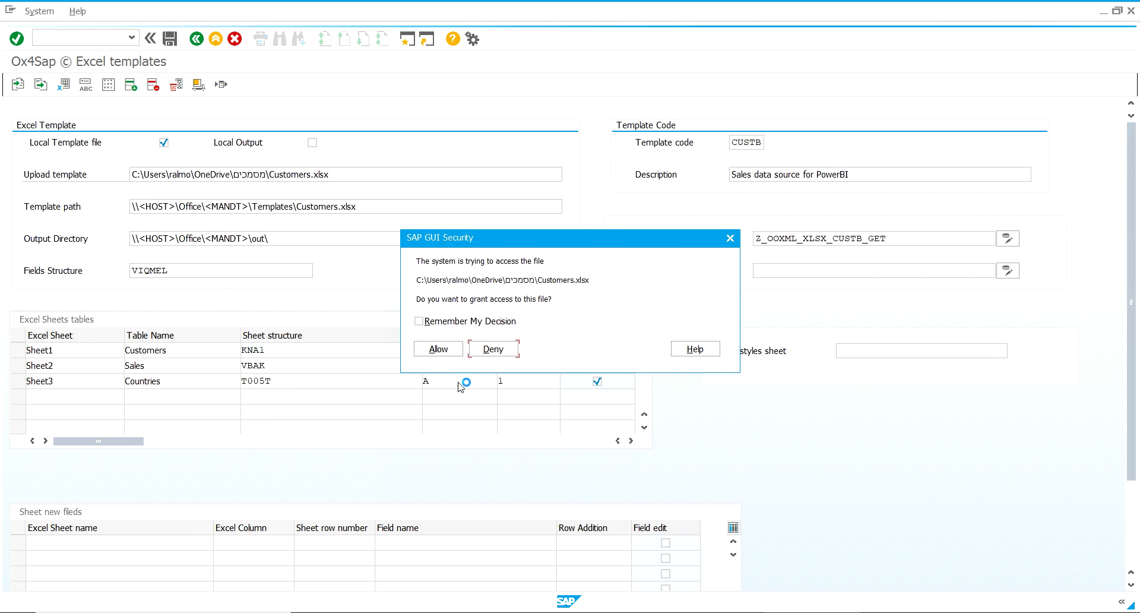
left_click(439, 350)
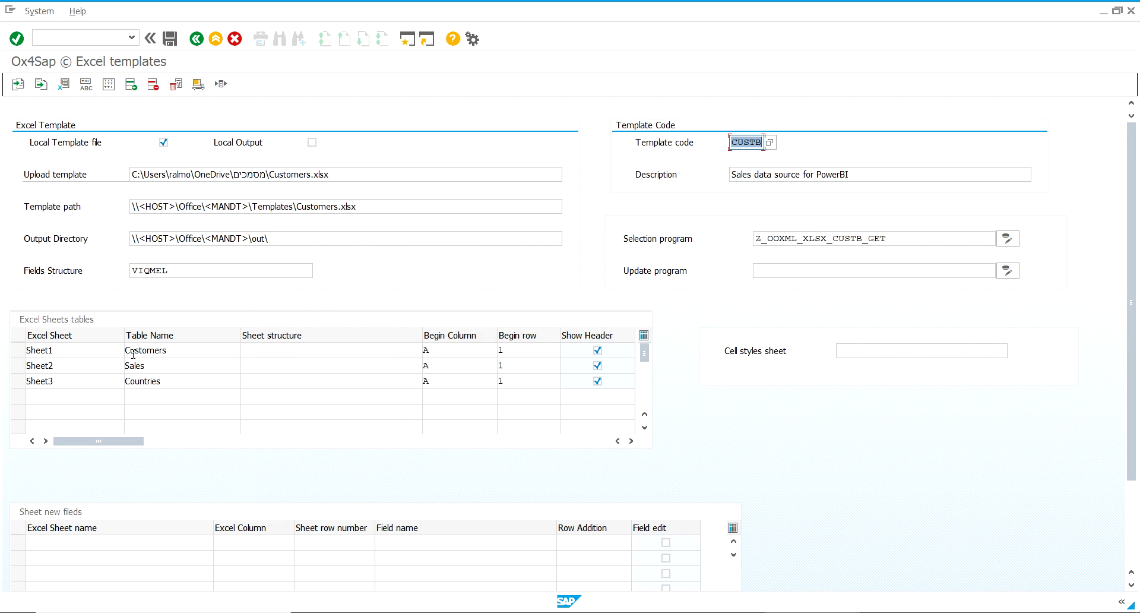
Review the sheet table mapping Sheet1–Sheet3 to Customers, Sales and Countries from column A, row 1
left_click(45, 355)
left_click(167, 364)
left_click(140, 364)
left_click(165, 362)
left_click(114, 394)
left_click(132, 350)
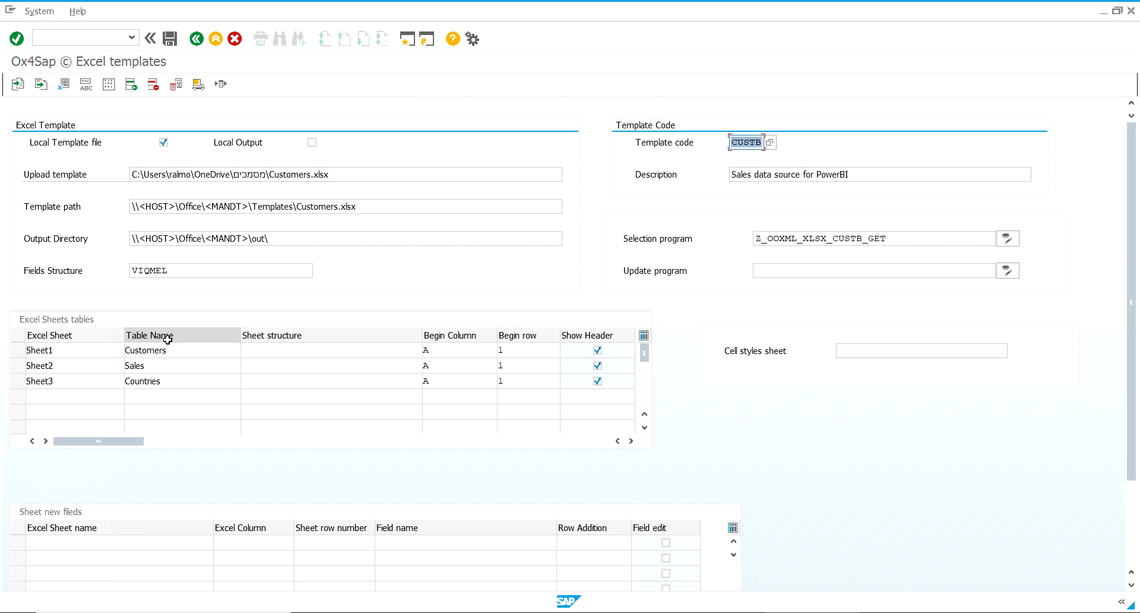
left_click(171, 341)
left_click(176, 362)
left_click(182, 364)
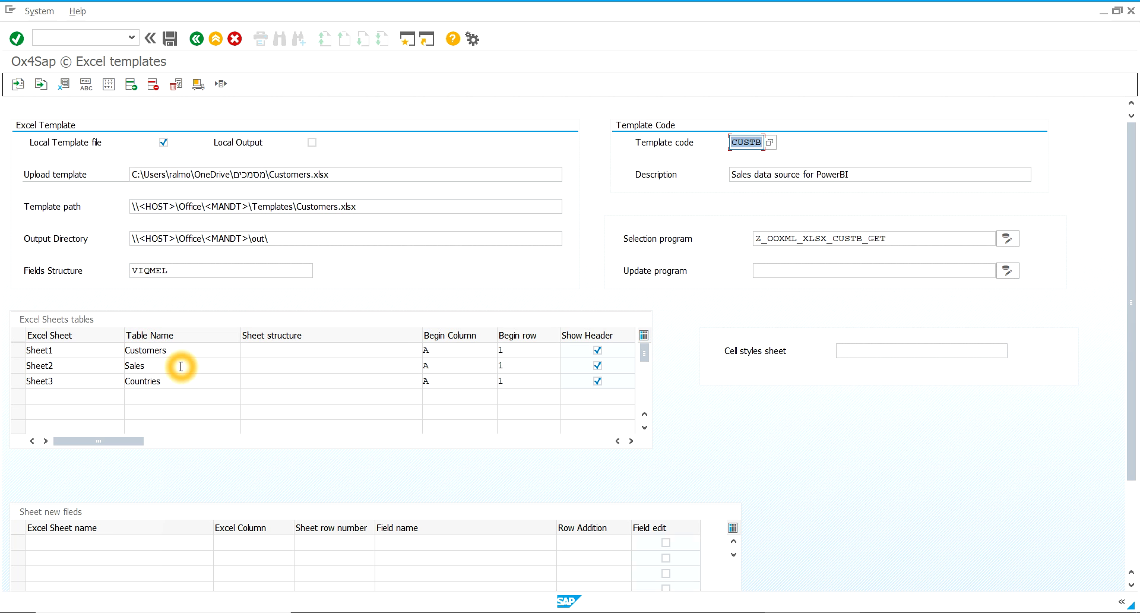
left_click(191, 363)
left_click(146, 361)
left_click(144, 390)
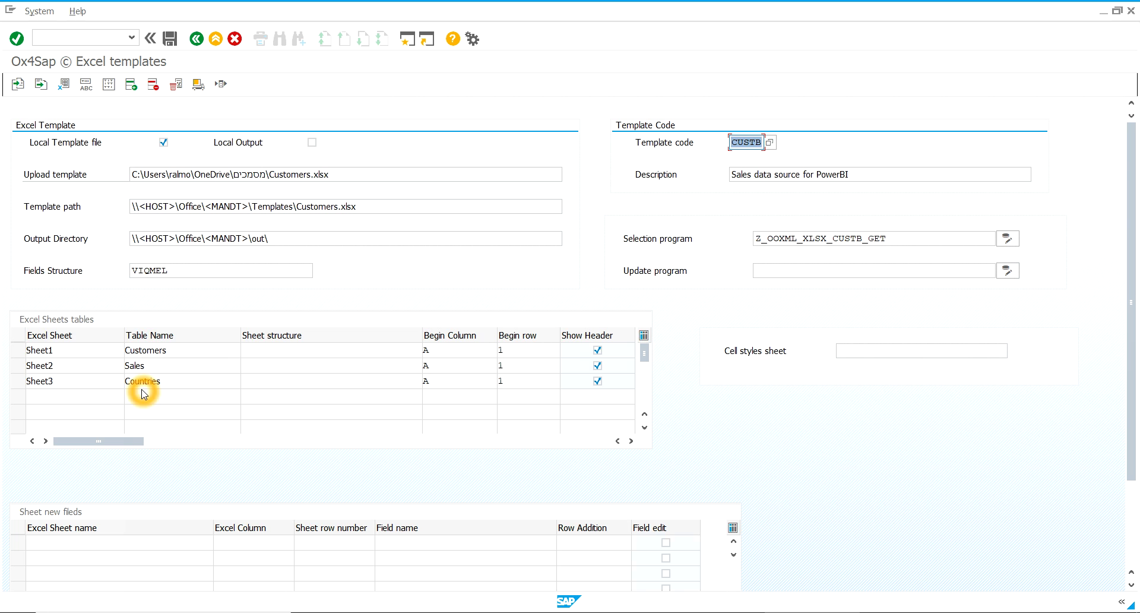
left_click(137, 364)
left_click(248, 352)
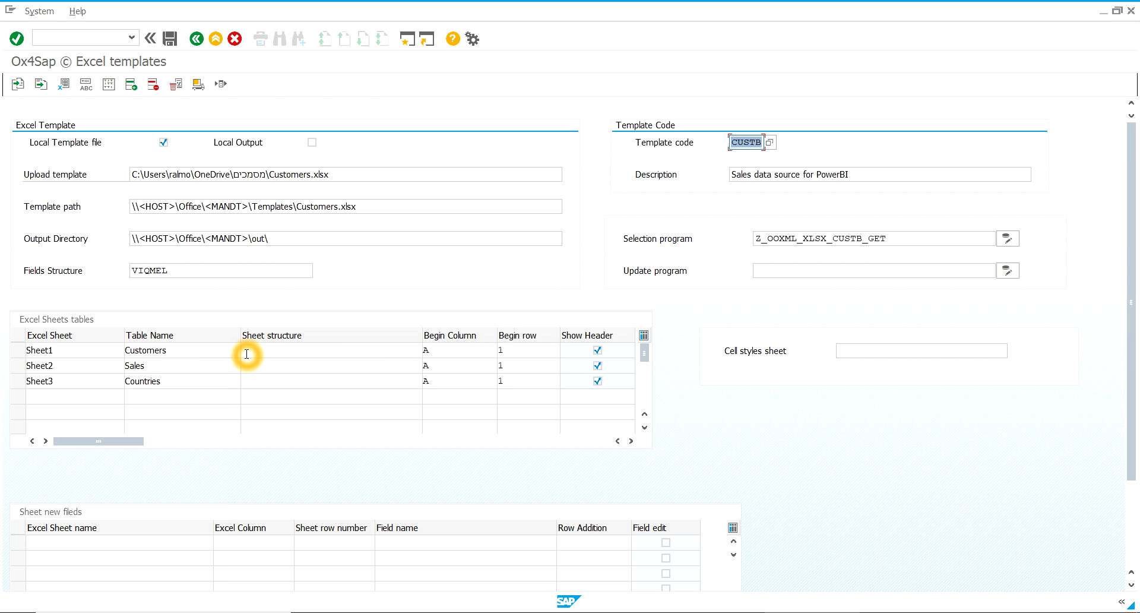
Set Sheet1's structure to kna1 from the input history
left_click(258, 351)
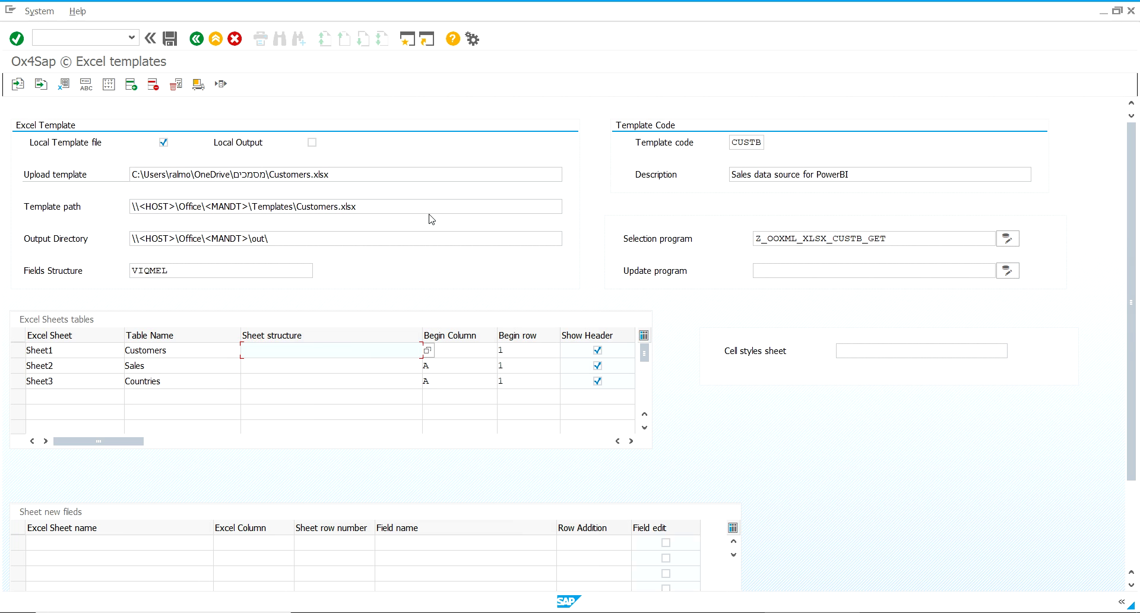
left_click(289, 357)
left_click(395, 361)
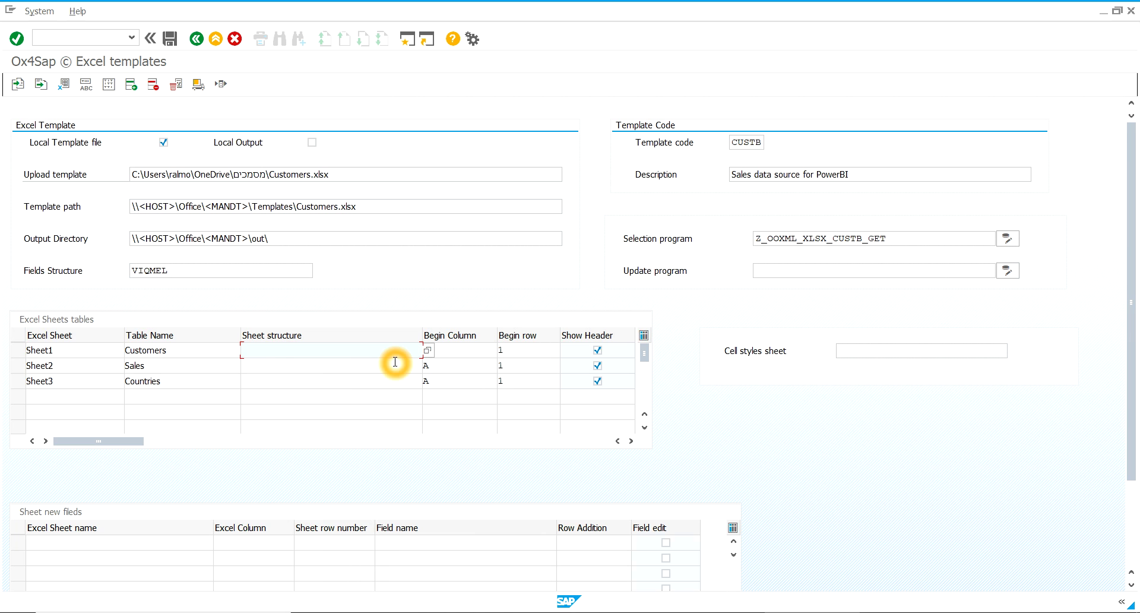
left_click(140, 366)
left_click(172, 381)
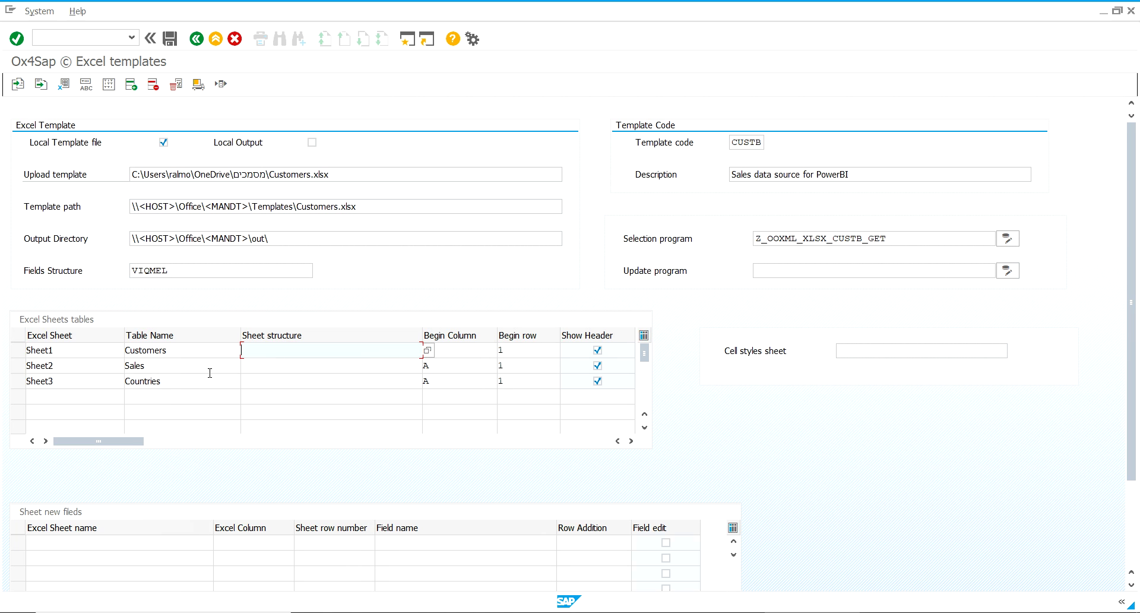
left_click(308, 353)
left_click(132, 364)
left_click(212, 360)
left_click(382, 371)
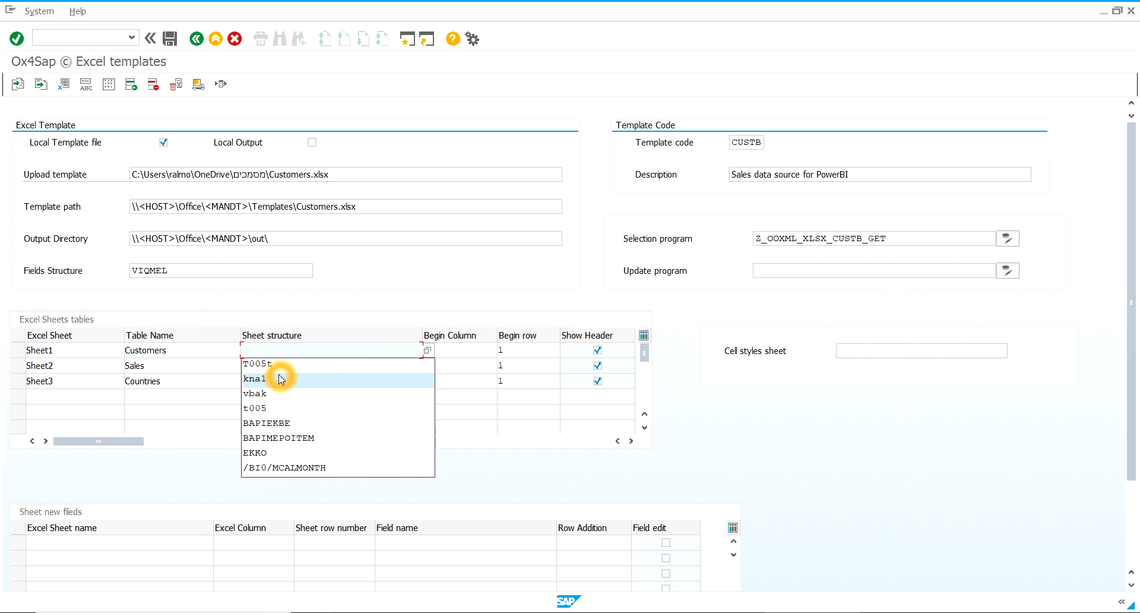
left_click(289, 380)
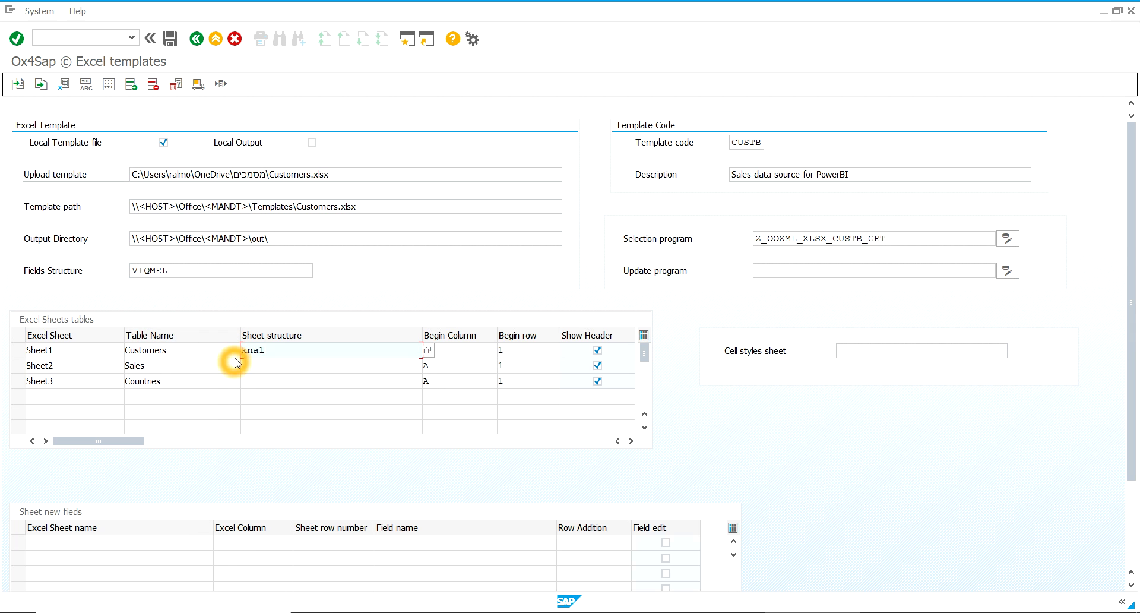
Set Sheet2's structure to vbak and Sheet3's structure to T005t
left_click(265, 363)
left_click(290, 367)
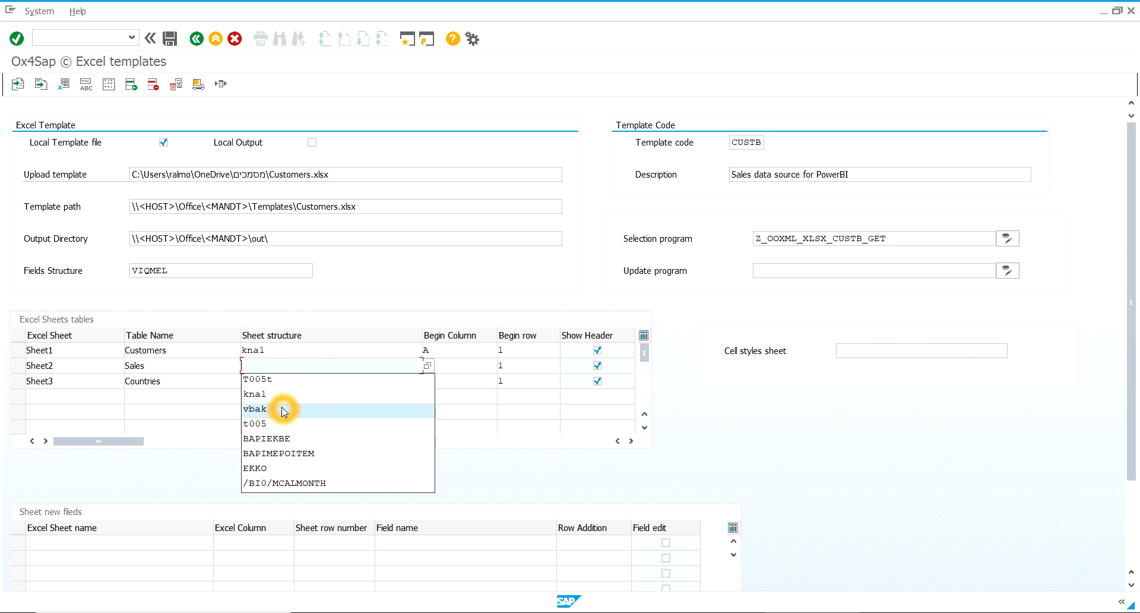
left_click(288, 415)
left_click(266, 373)
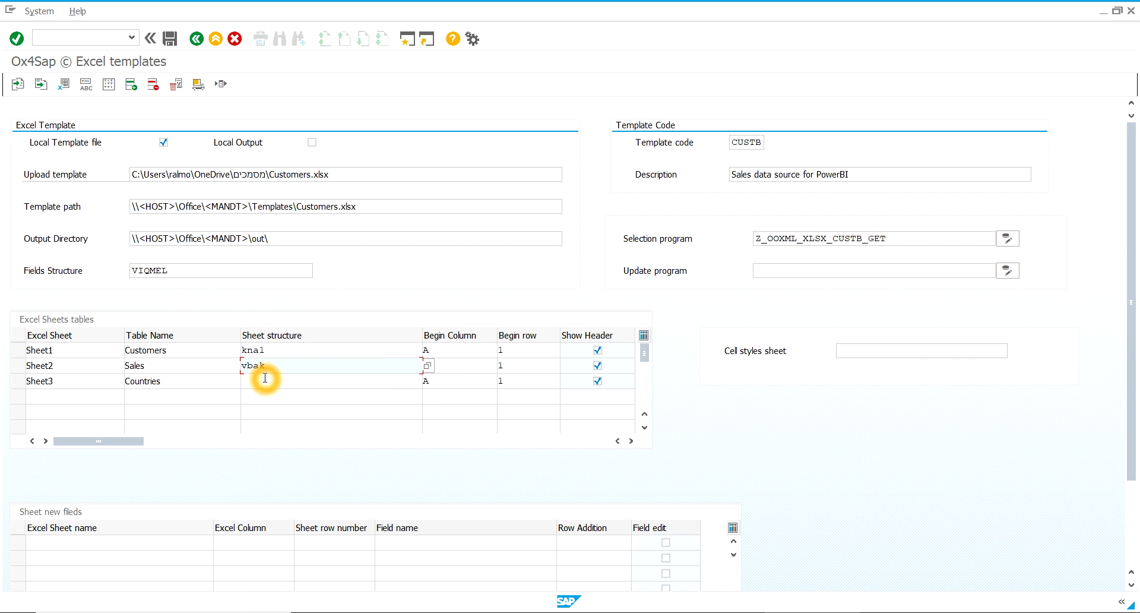
left_click(300, 386)
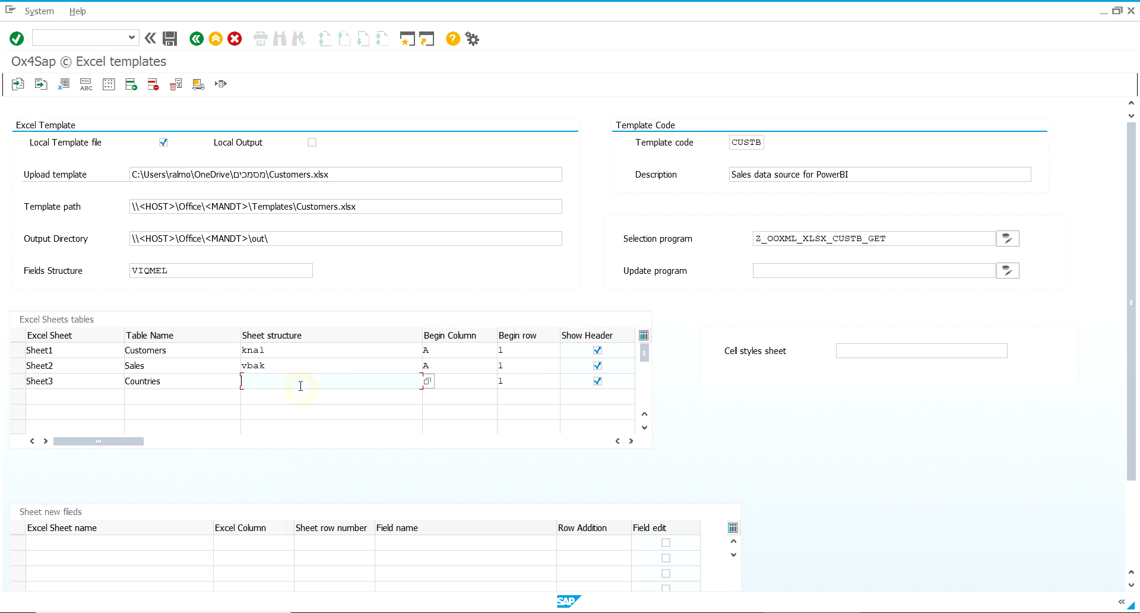
left_click(301, 386)
left_click(295, 394)
left_click(26, 349)
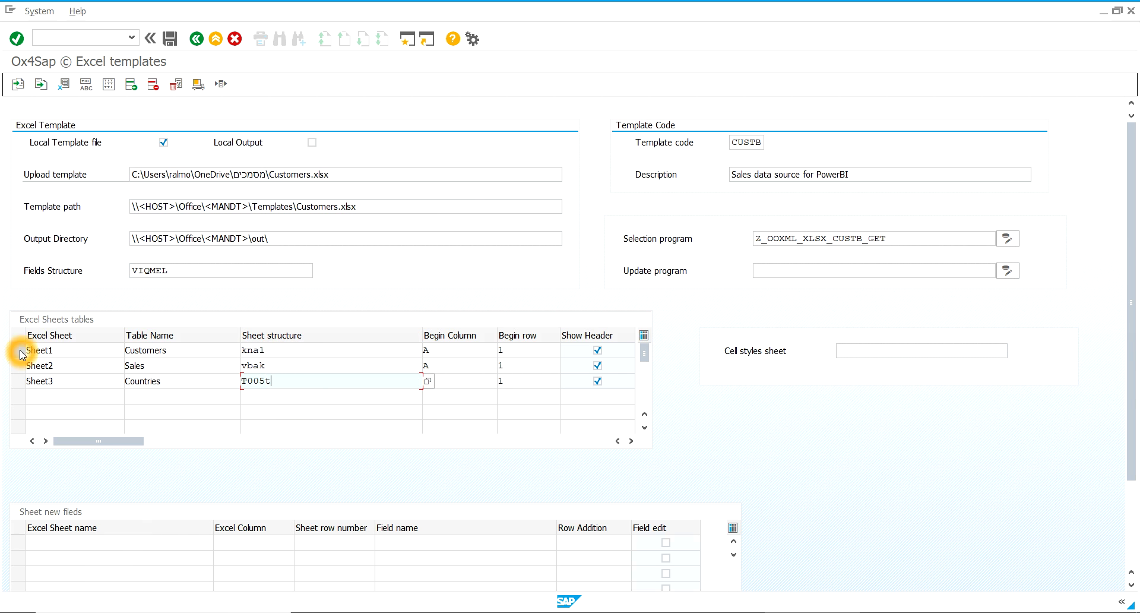
Inspect the fields chosen for the KNA1 sheet, then cancel without changes
left_click(85, 89)
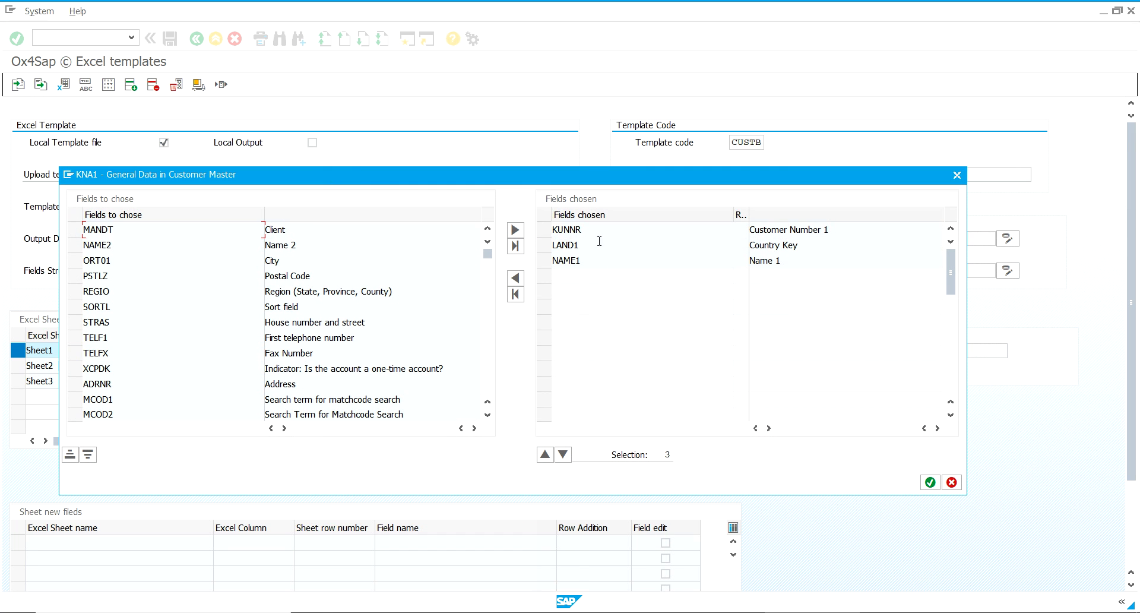
left_click(581, 255)
left_click(699, 257)
left_click(647, 247)
left_click(758, 257)
left_click(770, 255)
left_click(722, 261)
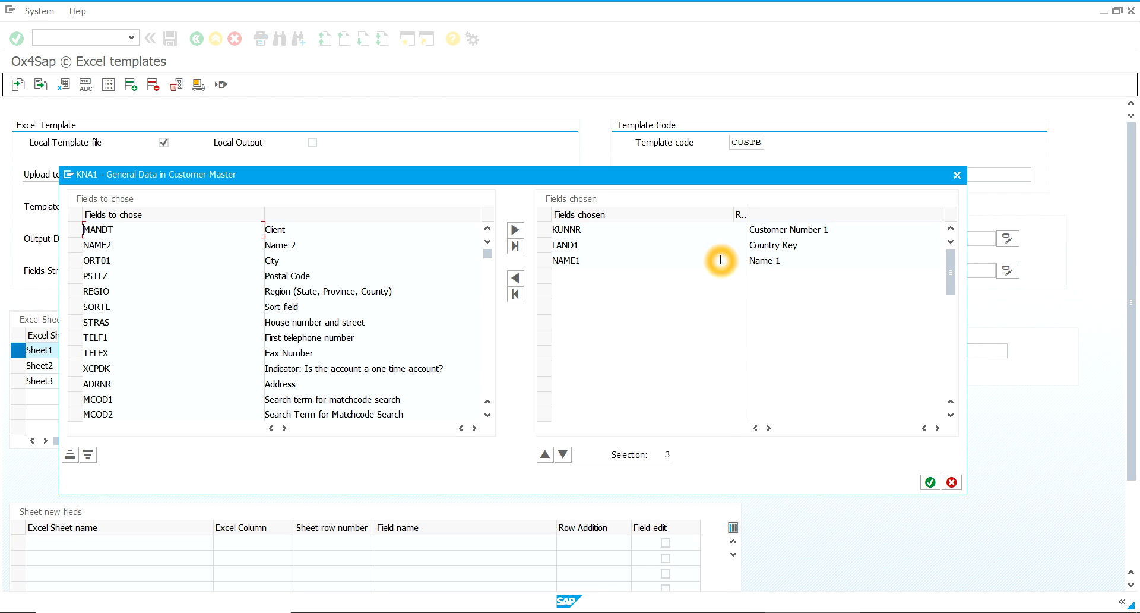
left_click(839, 262)
left_click(807, 246)
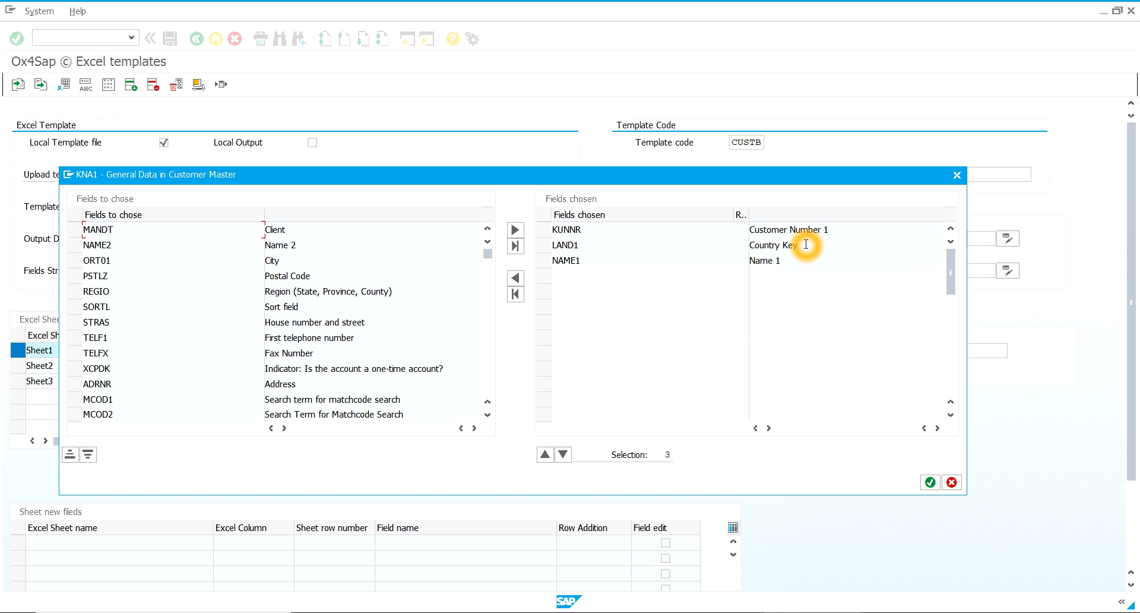
left_click(789, 262)
left_click(787, 264)
left_click(706, 268)
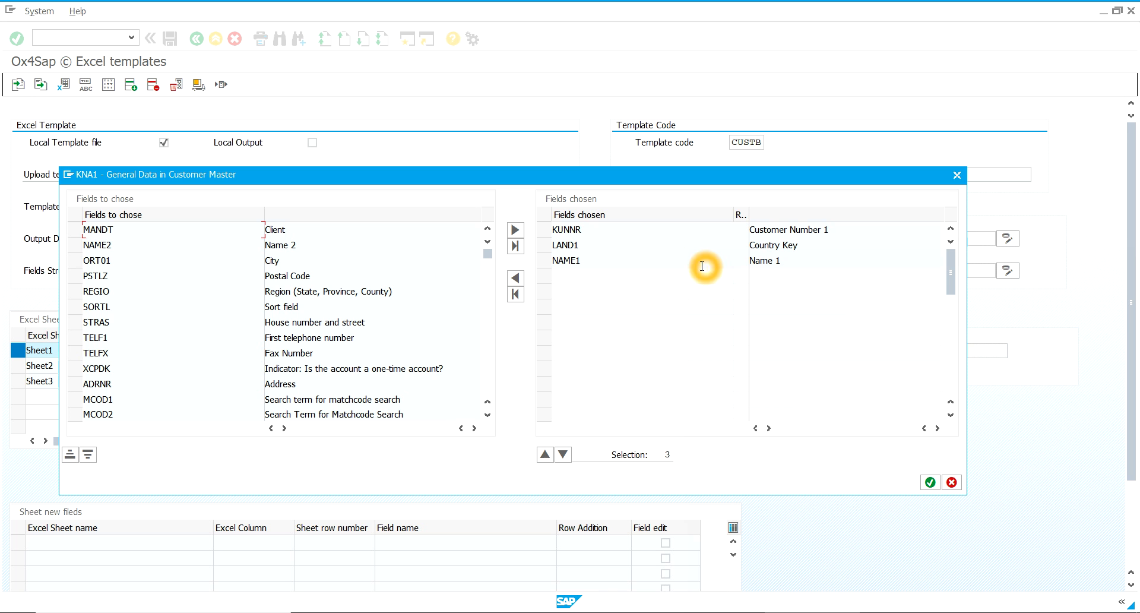
left_click(579, 275)
left_click(952, 482)
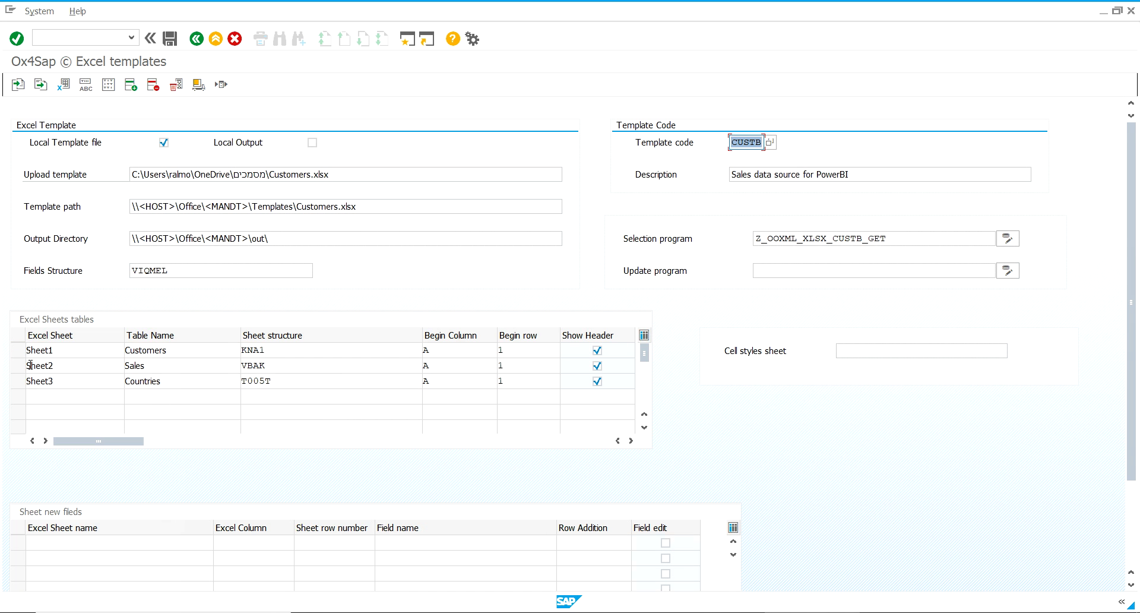
View the T005T fields for the Sheet3 row, LAND1 and LANDX, then cancel
left_click(7, 373)
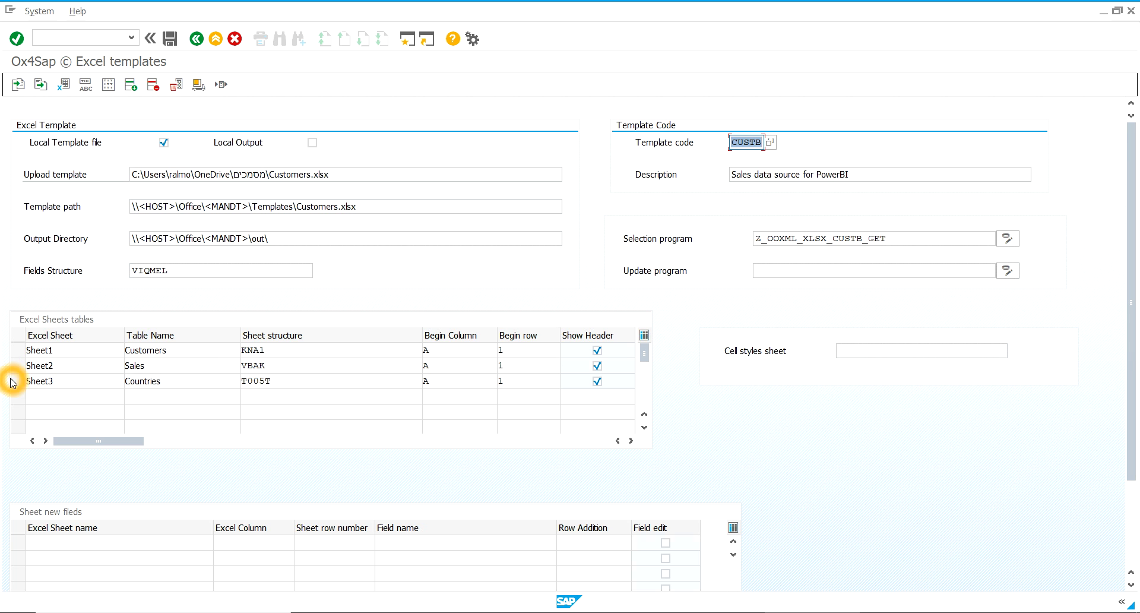
left_click(12, 383)
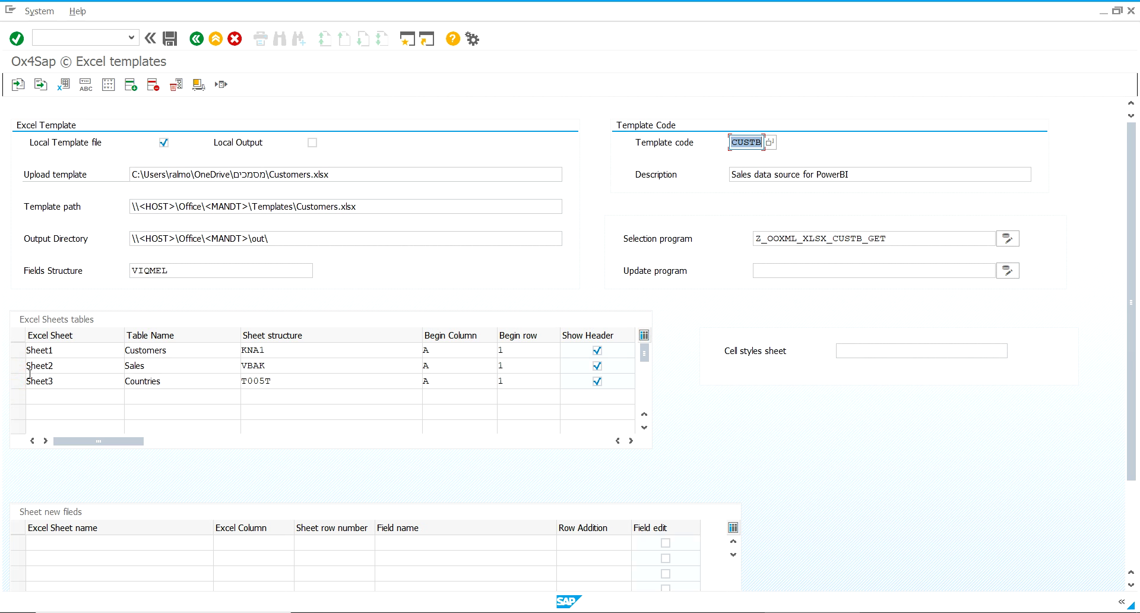
left_click(16, 380)
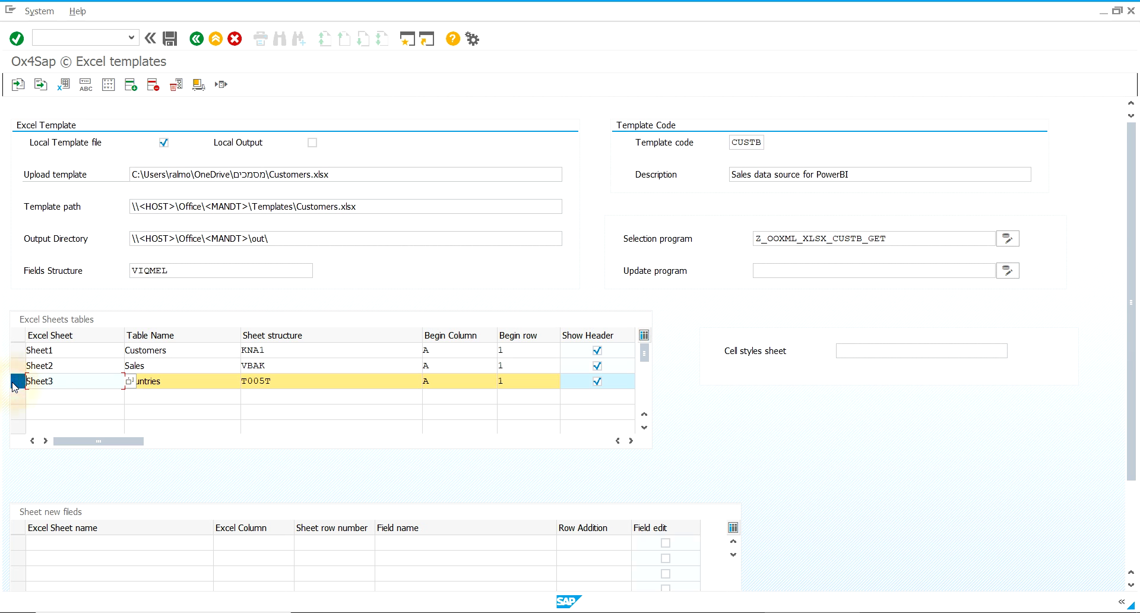
left_click(86, 84)
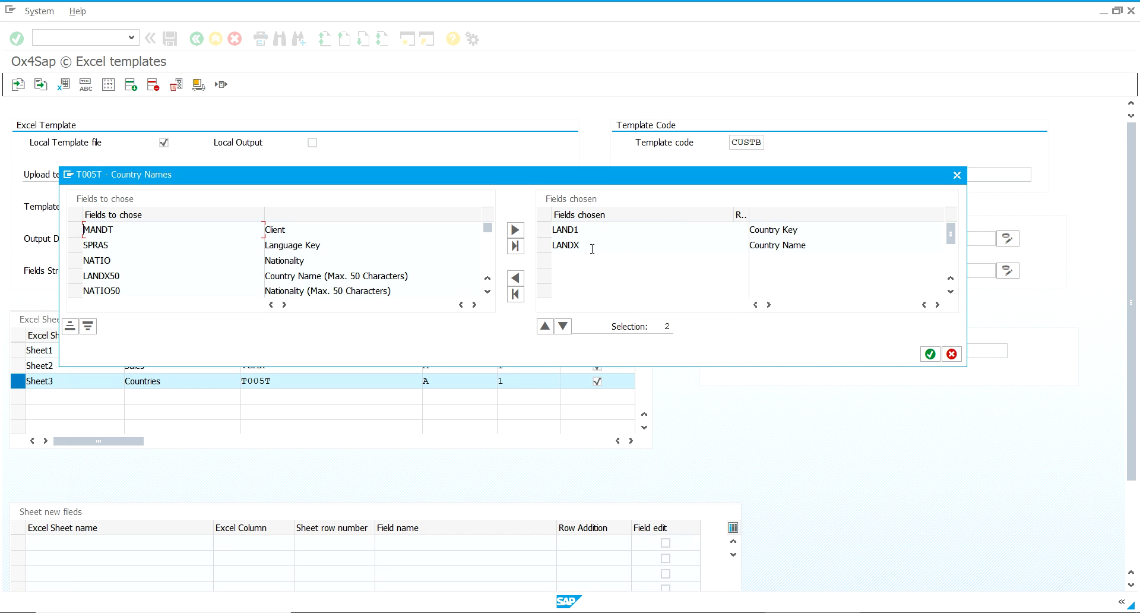
left_click(645, 245)
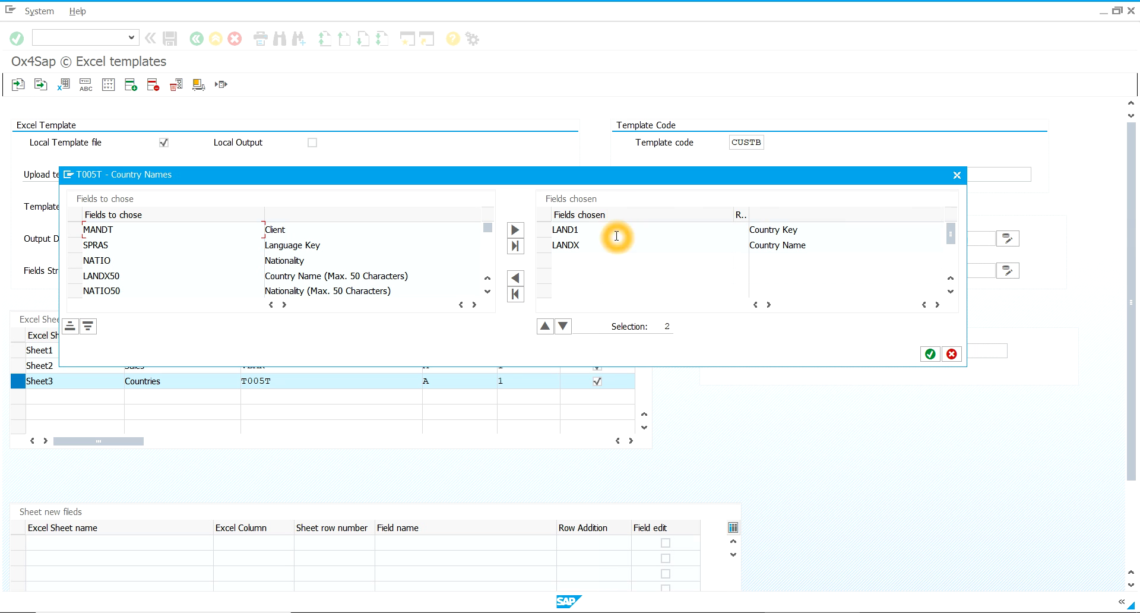
left_click(952, 355)
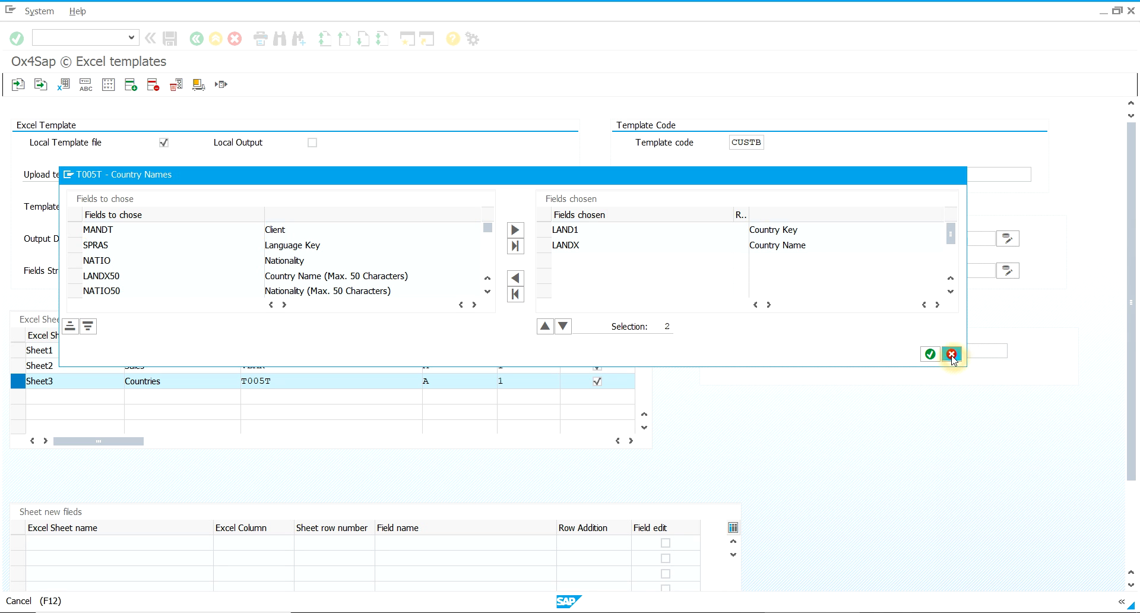
left_click(952, 355)
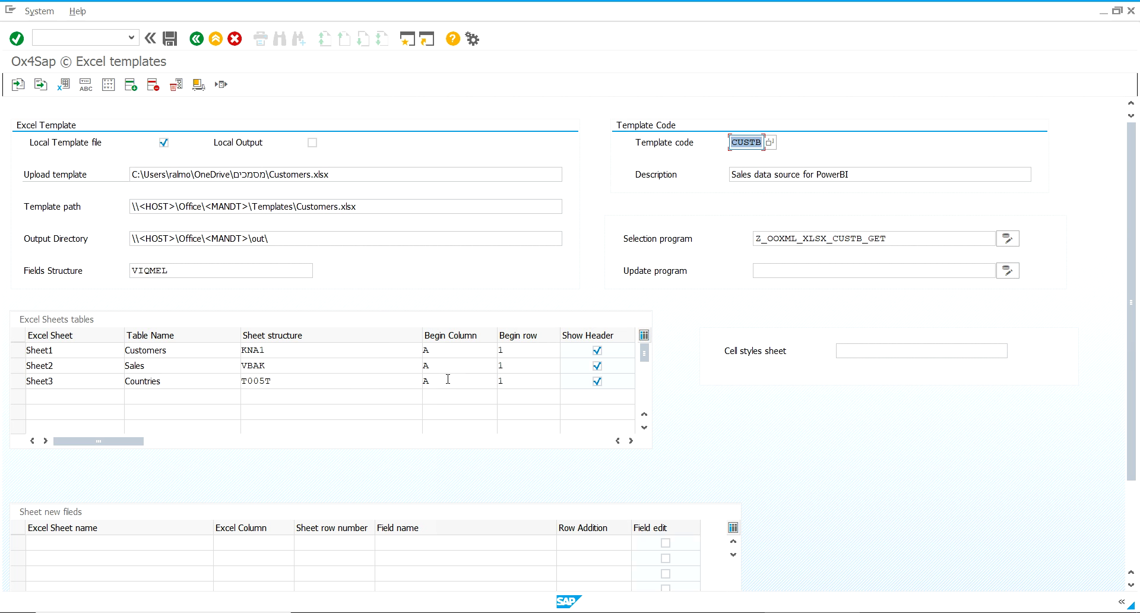
Open the Z_OOXML_XLSX_CUSTB_GET selection program and execute it with template code CUSTB
left_click(1010, 240)
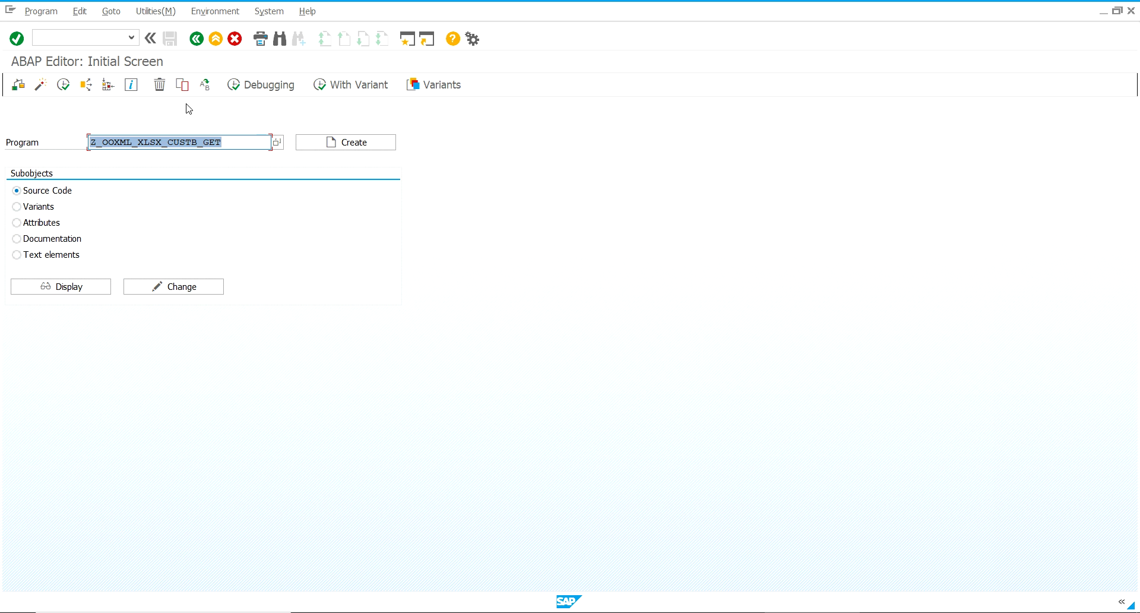
left_click(63, 86)
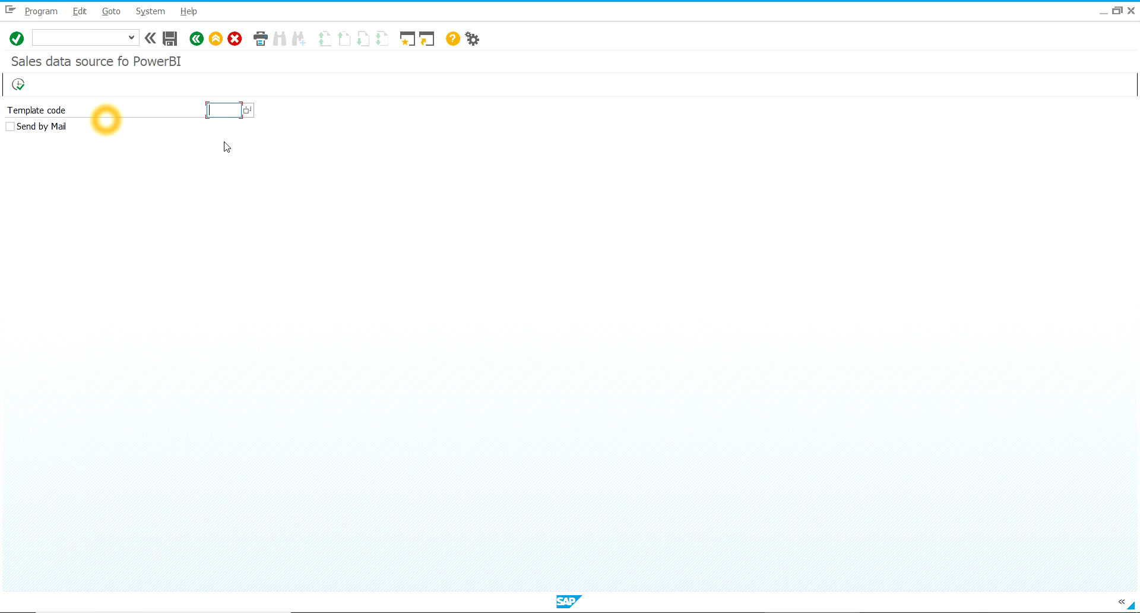
left_click(209, 114)
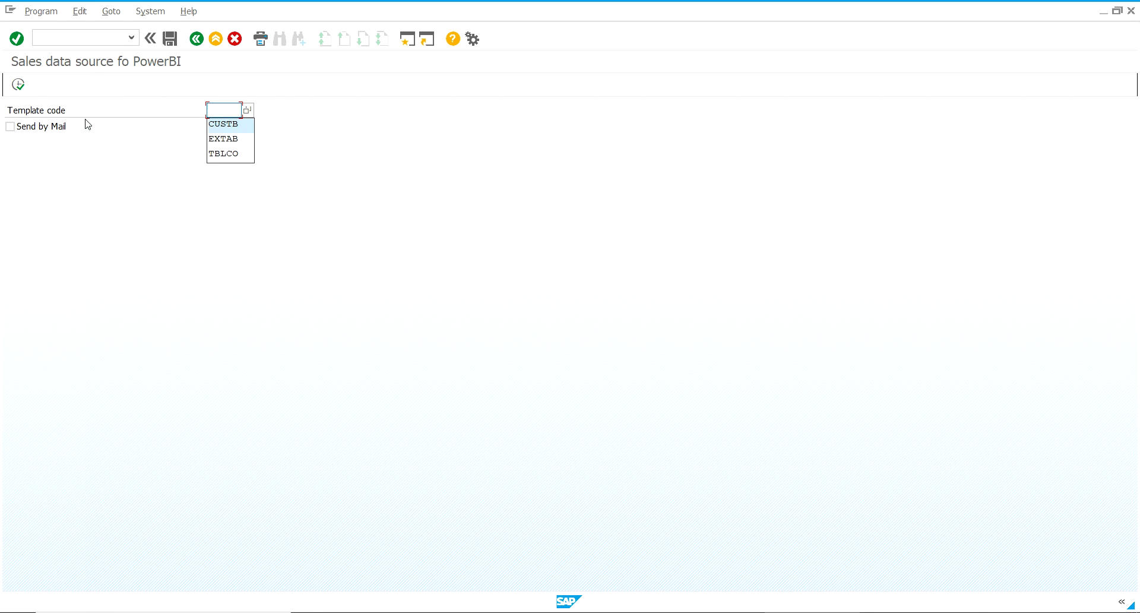
left_click(215, 125)
left_click(123, 126)
left_click(209, 117)
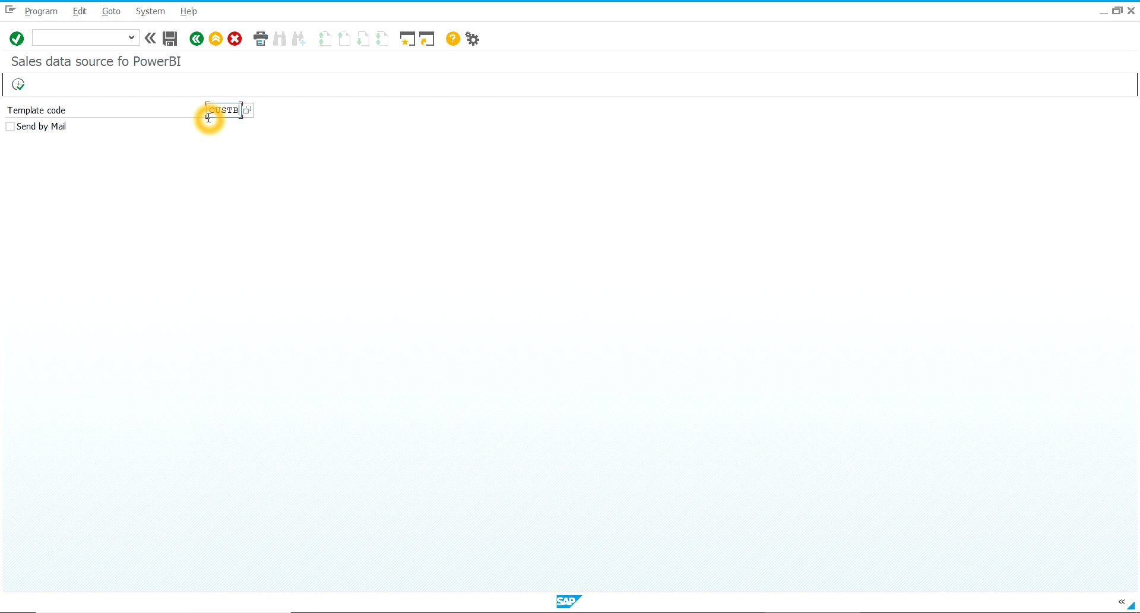
left_click(440, 454)
left_click(404, 407)
left_click(403, 407)
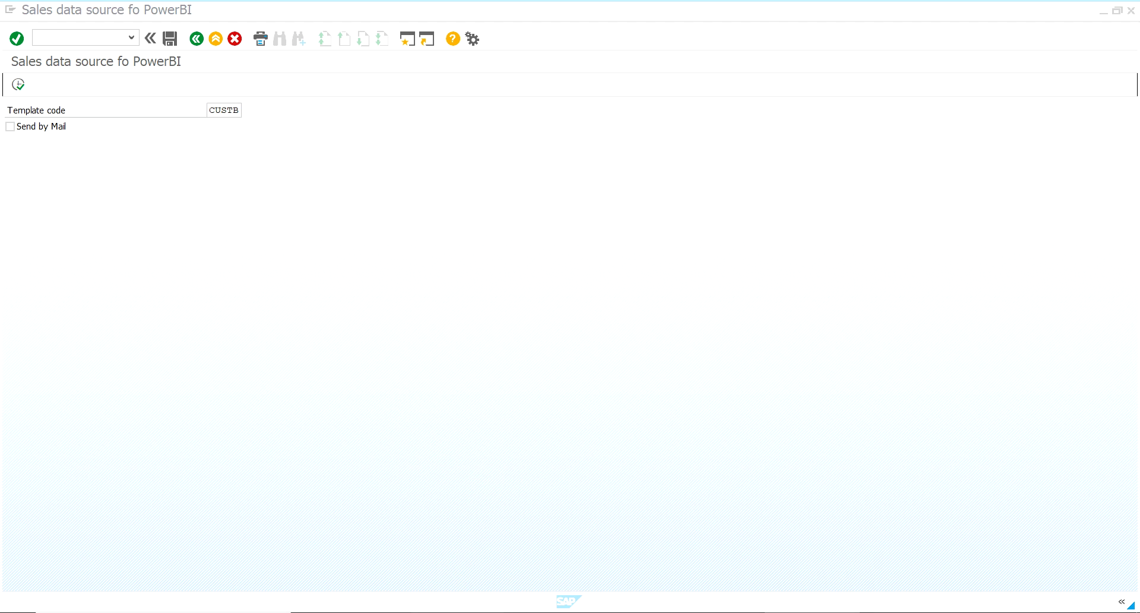
Open SapSales.xlsx from the Out folder in Excel
left_click(168, 96)
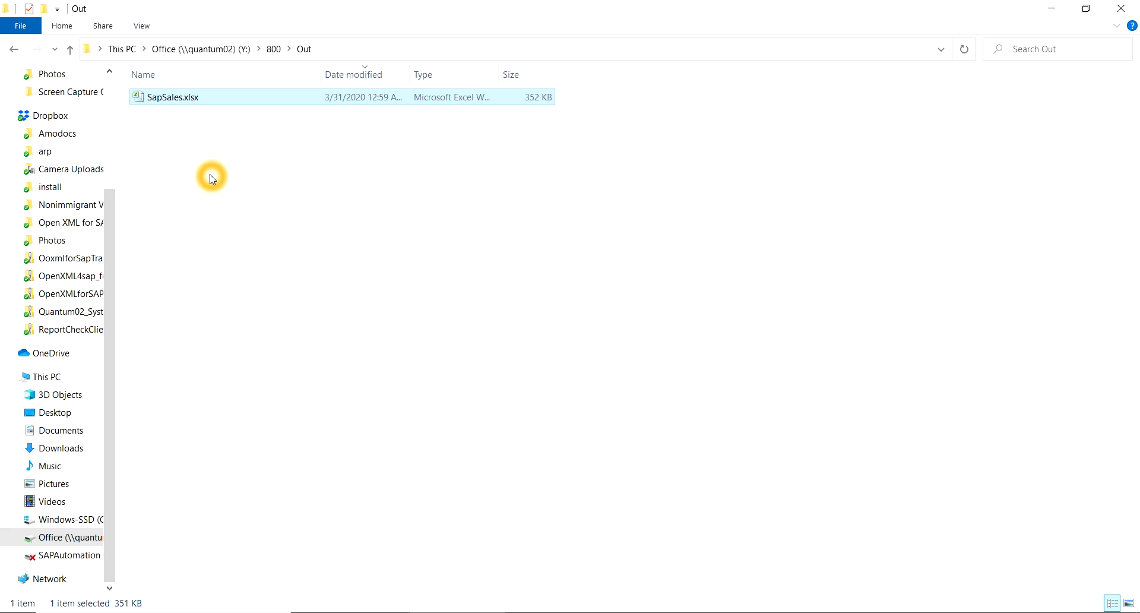
double_click(178, 97)
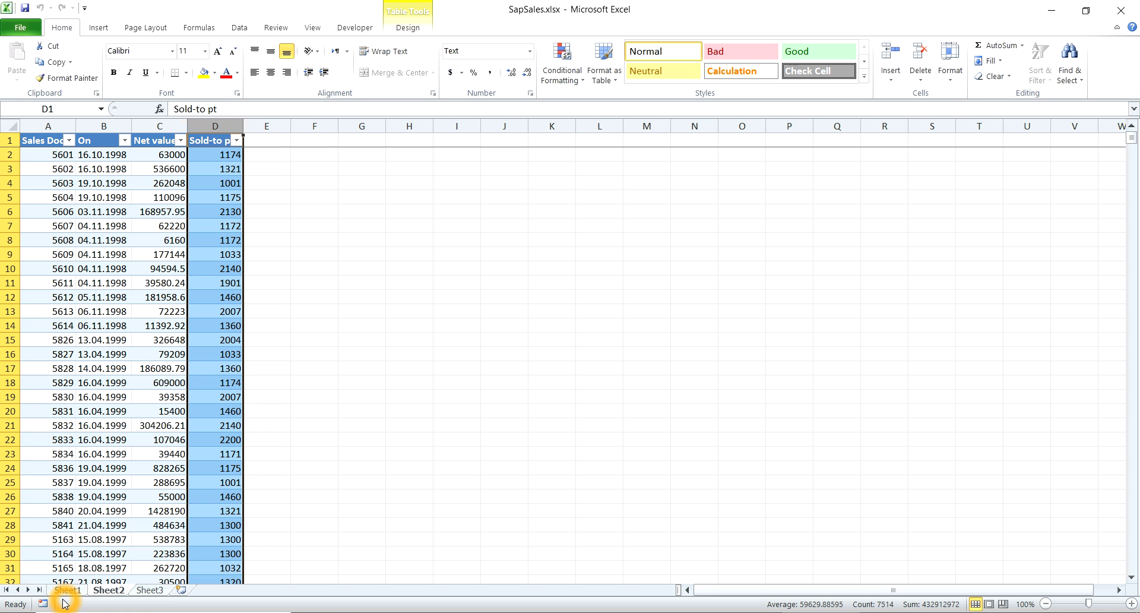
Scroll through the customer table on Sheet1 of SapSales.xlsx, then show Sheet2's sales documents
left_click(65, 590)
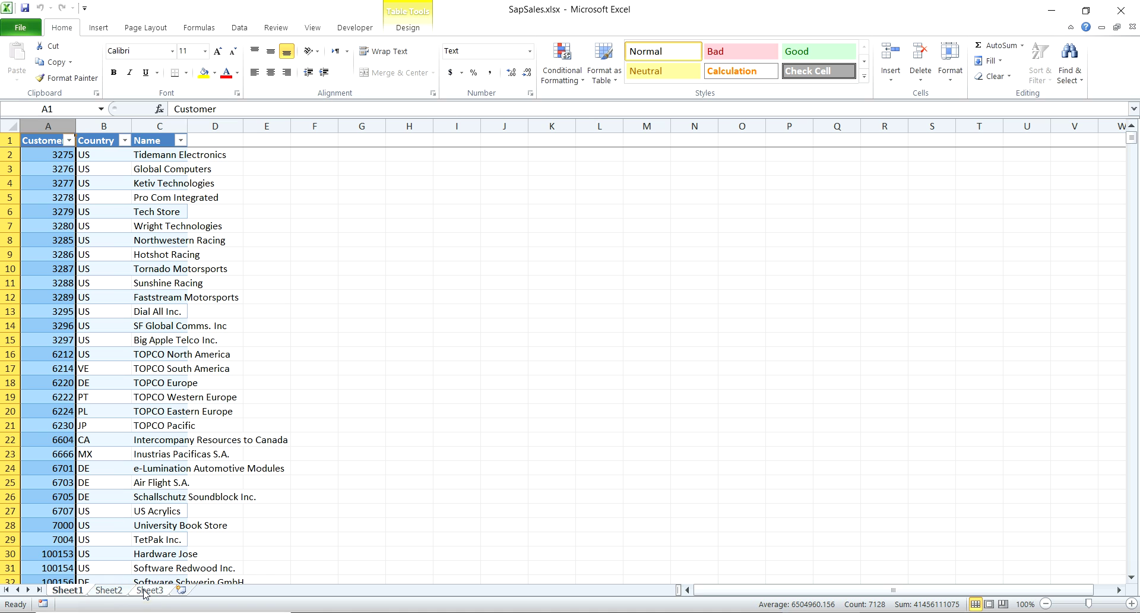
left_click(105, 592)
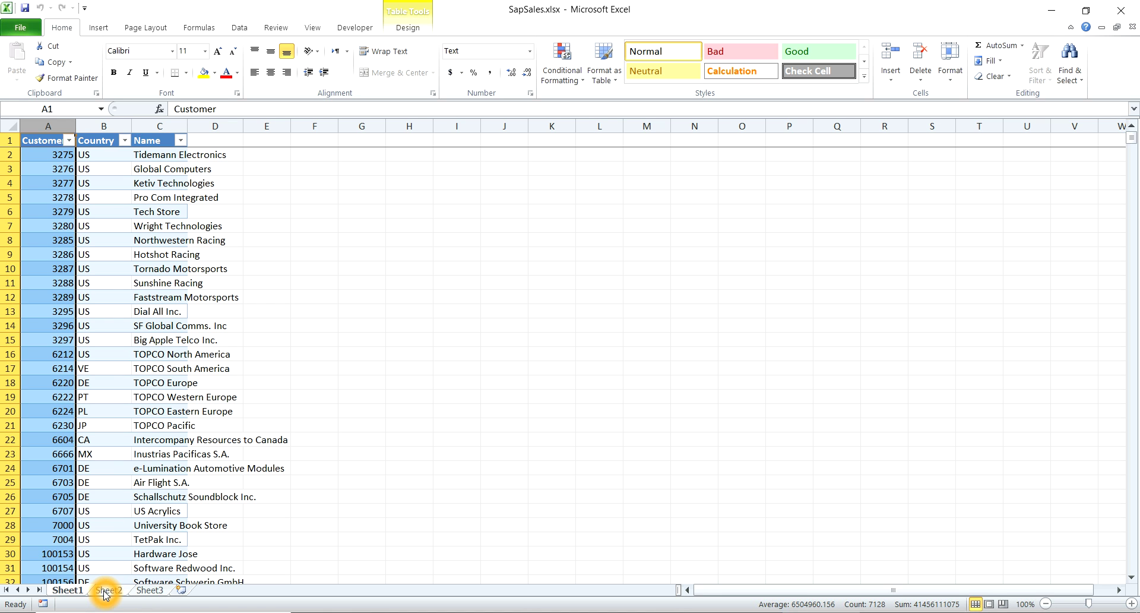
scroll(804, 188, "down", 4)
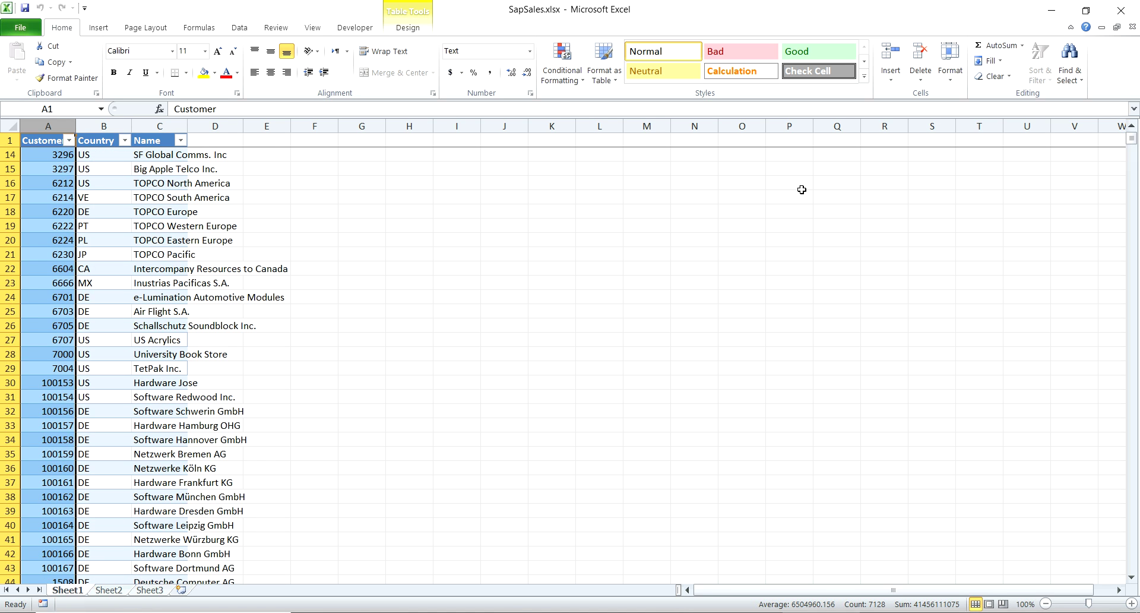
mouse_move(1132, 139)
left_mouse_down()
mouse_move(1135, 571)
mouse_move(1137, 129)
left_mouse_up()
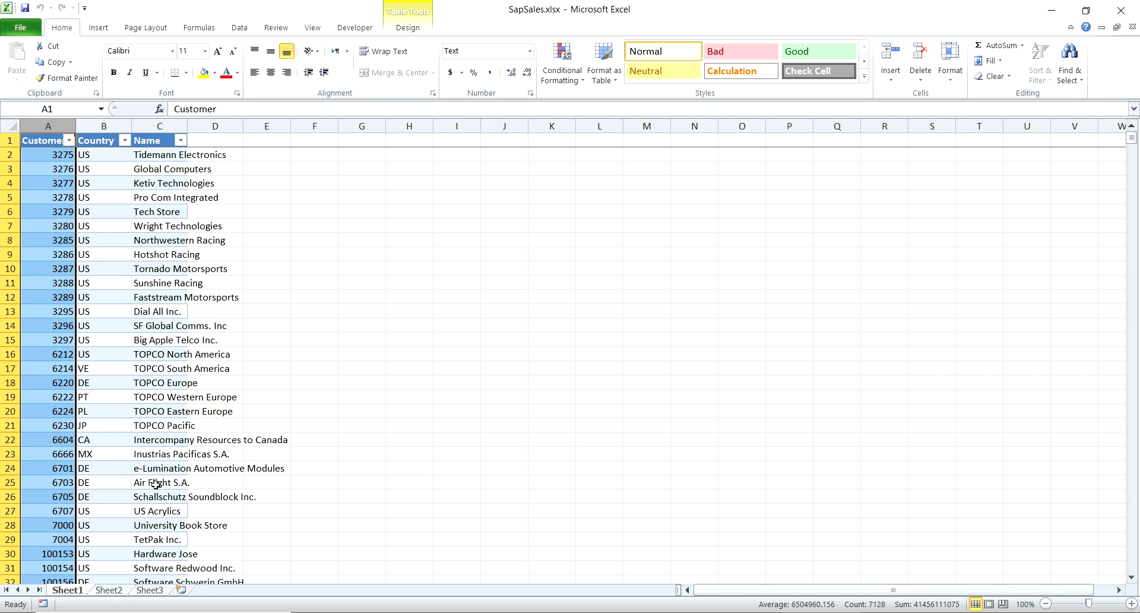
left_click(108, 590)
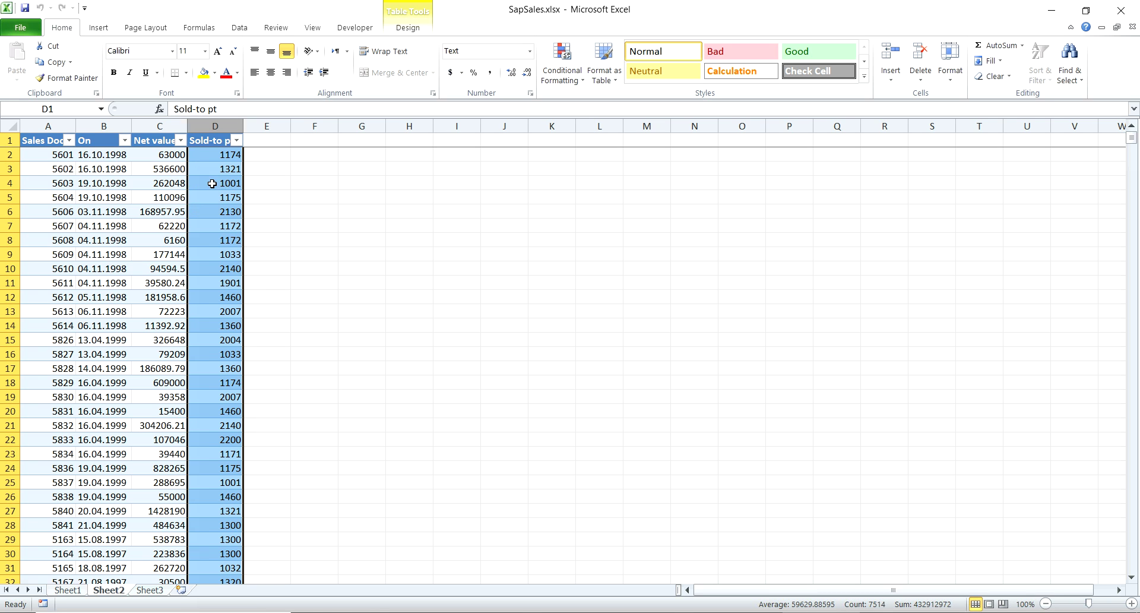
Show Sheet3 of SapSales.xlsx with the country codes and names
left_click(153, 591)
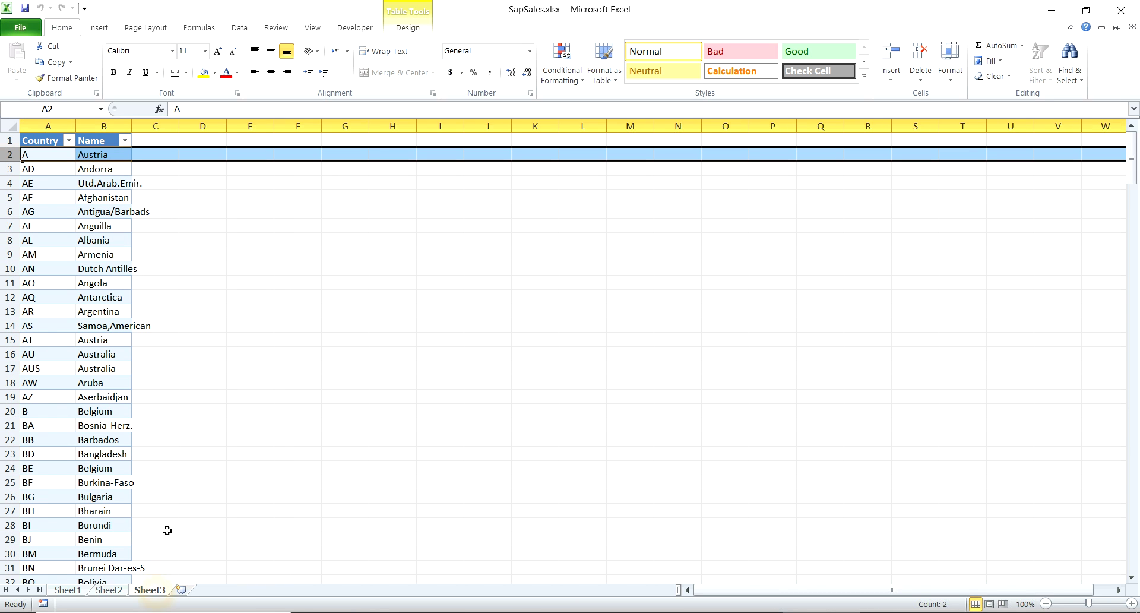